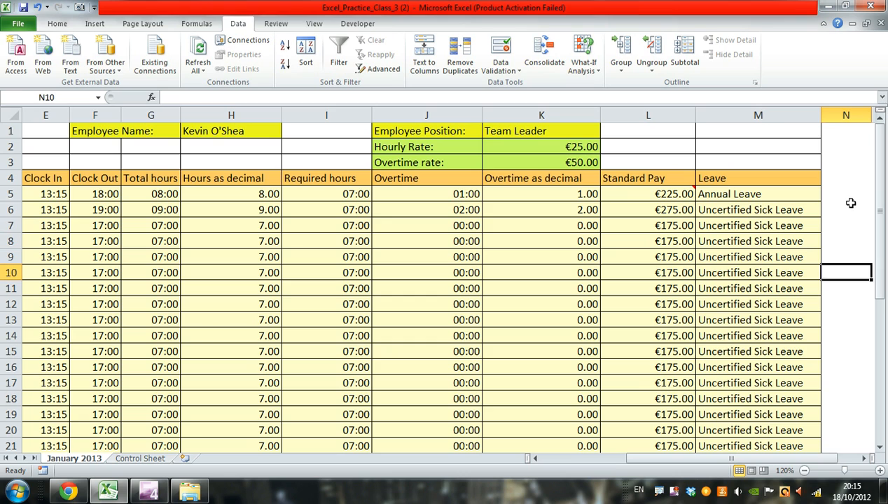
pyautogui.click(843, 201)
pyautogui.click(840, 270)
pyautogui.click(839, 320)
pyautogui.click(849, 242)
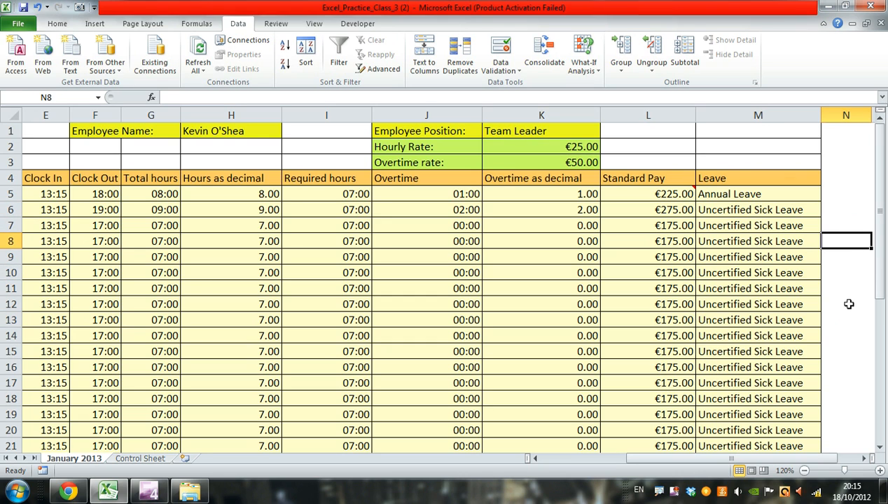
pyautogui.click(840, 319)
pyautogui.click(838, 396)
# - Review the full January 2013 timesheet, from the header rows to the last day and the blank area around it
pyautogui.scroll(-3, 850, 392)
pyautogui.scroll(-2, 850, 392)
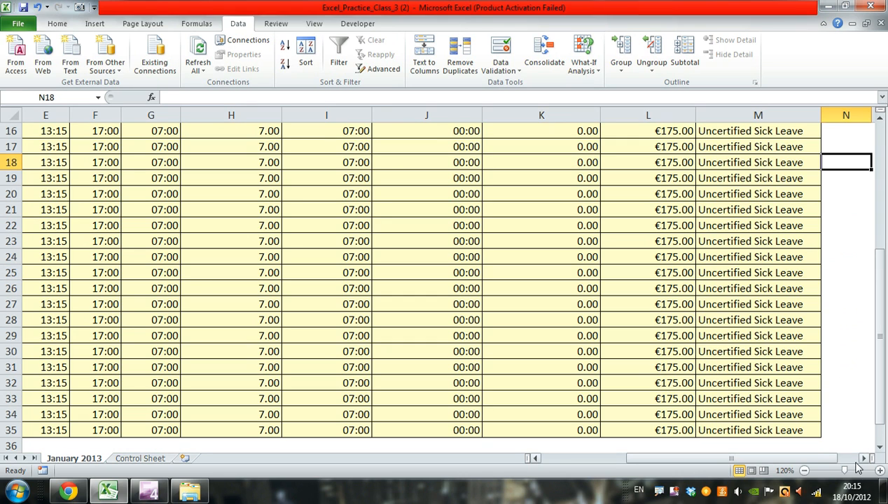
pyautogui.click(804, 470)
pyautogui.click(804, 471)
pyautogui.click(804, 470)
pyautogui.click(804, 470)
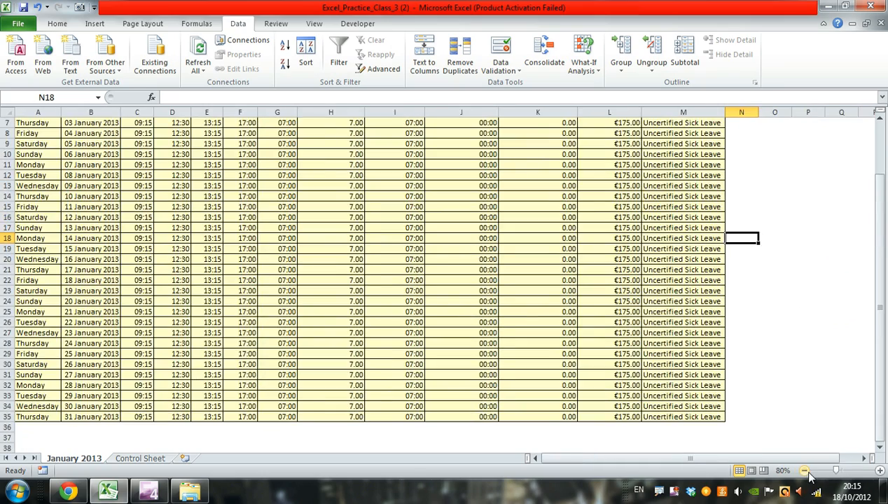
pyautogui.click(804, 470)
pyautogui.click(804, 471)
pyautogui.scroll(-1, 629, 228)
pyautogui.scroll(-1, 629, 228)
pyautogui.moveTo(629, 204); pyautogui.dragTo(788, 310)
pyautogui.click(759, 361)
pyautogui.click(360, 385)
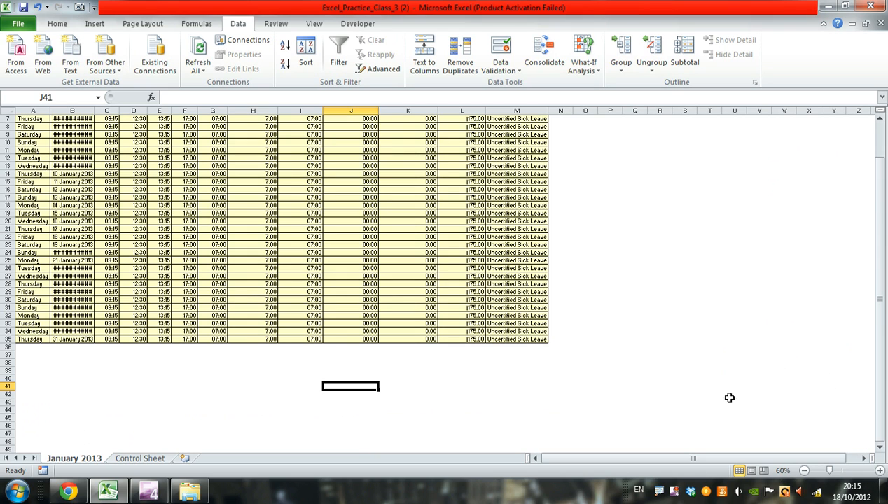
pyautogui.scroll(2, 613, 273)
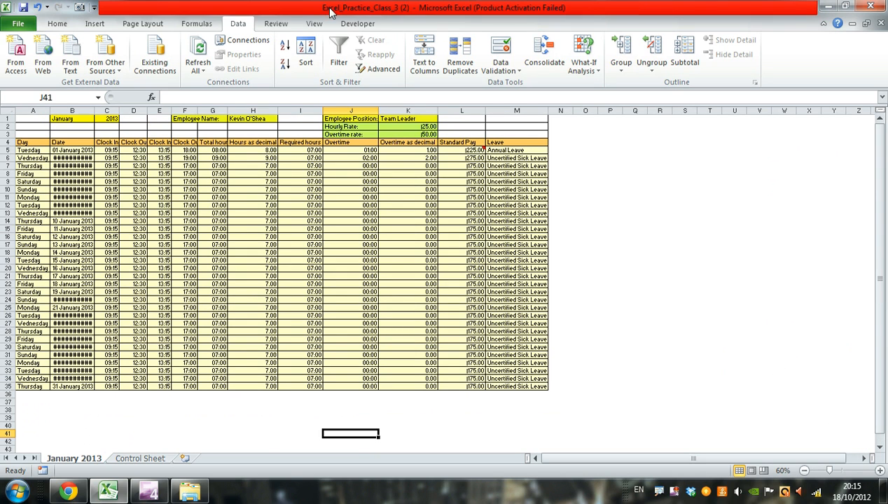
# - Turn the display of worksheet gridlines on and back off
pyautogui.click(135, 25)
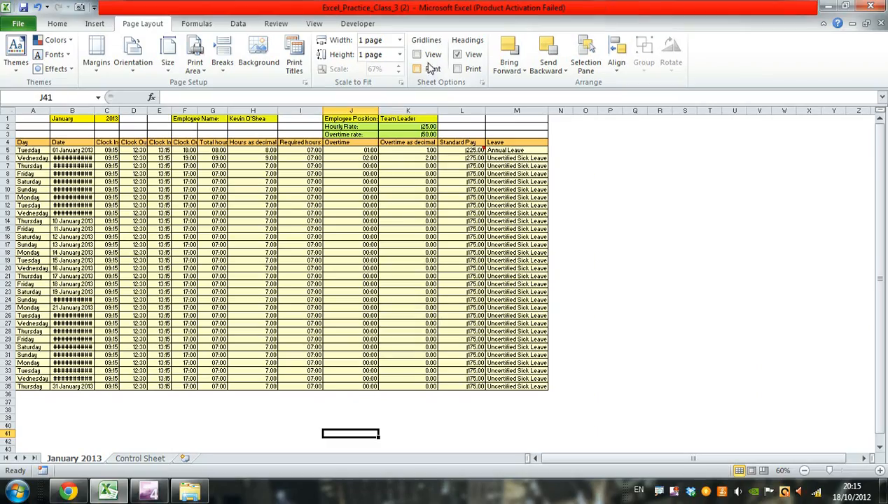
pyautogui.click(417, 56)
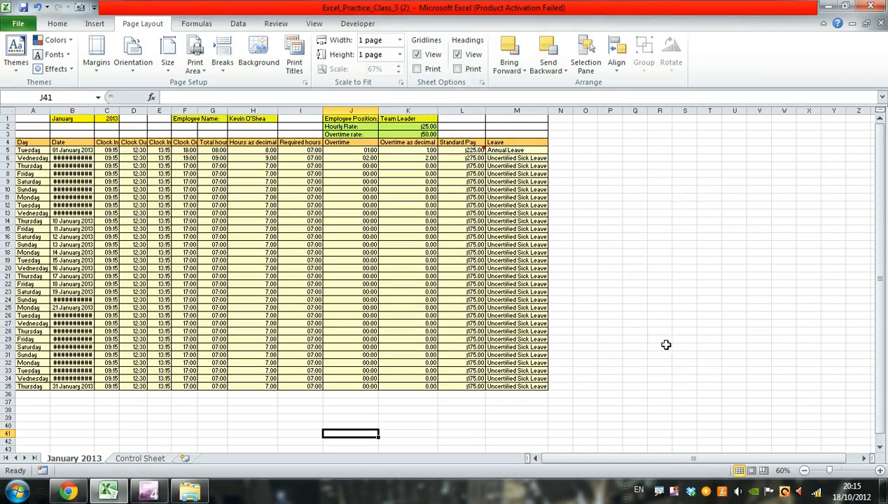
pyautogui.click(416, 54)
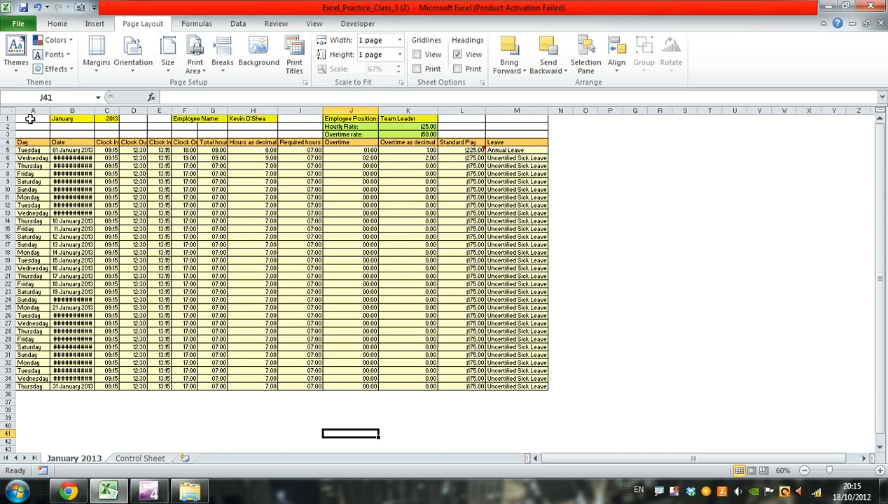
# - Remove all cell borders from the timesheet range A1:M35
pyautogui.moveTo(31, 118); pyautogui.dragTo(498, 383)
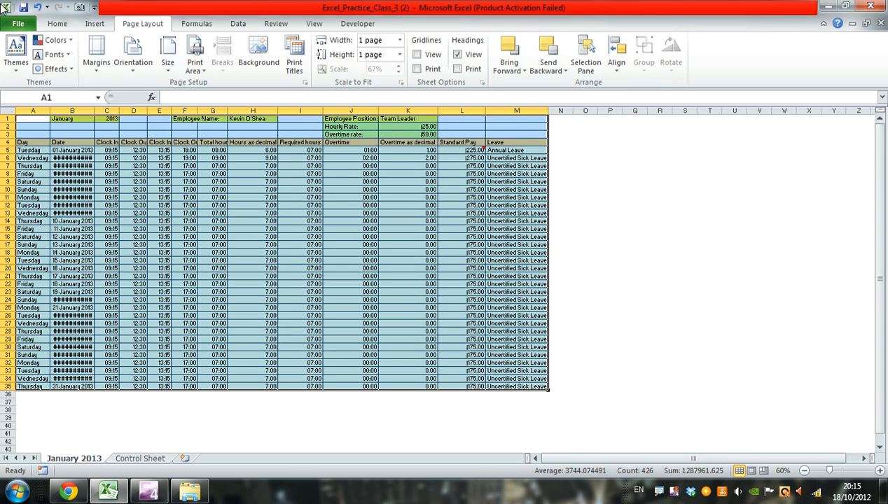
pyautogui.click(60, 27)
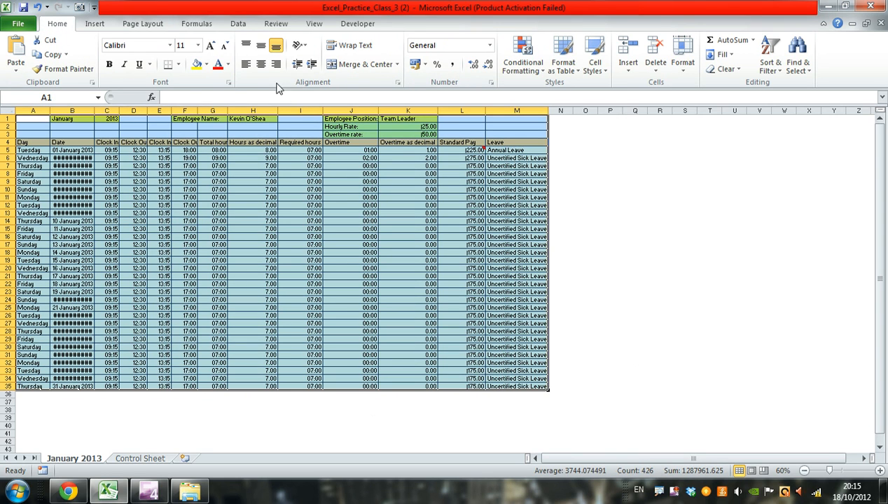
pyautogui.click(179, 65)
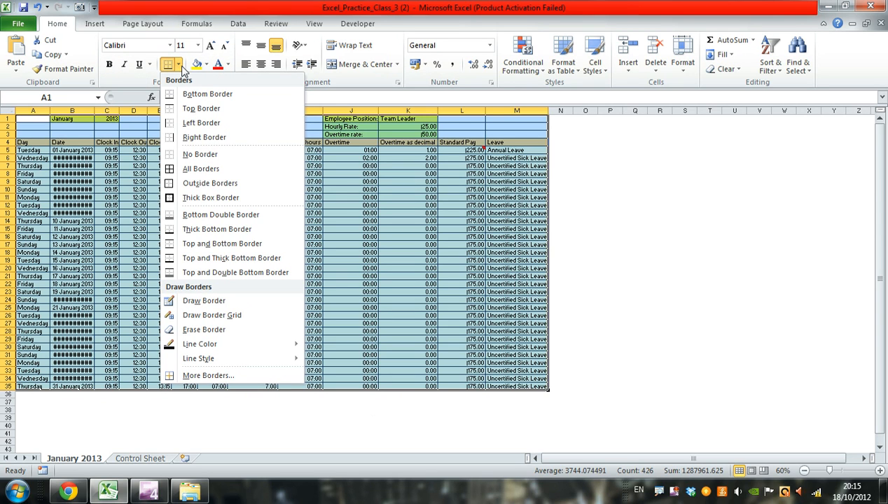
pyautogui.click(199, 154)
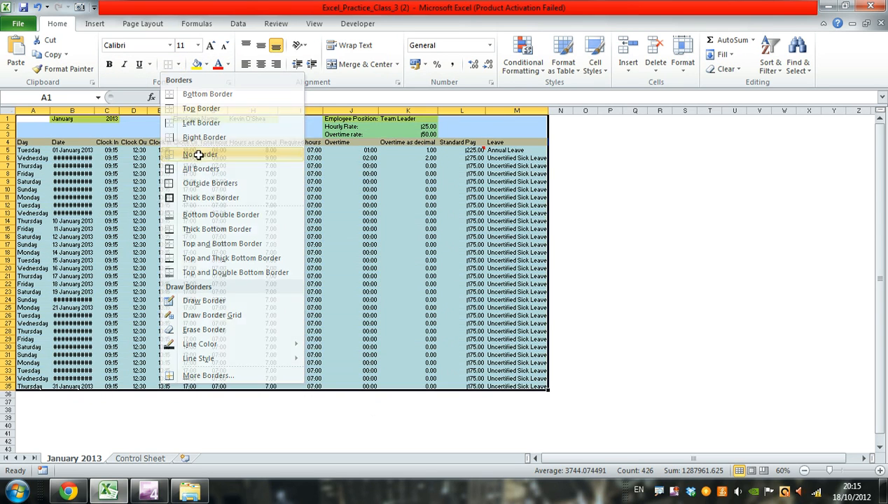
pyautogui.click(816, 159)
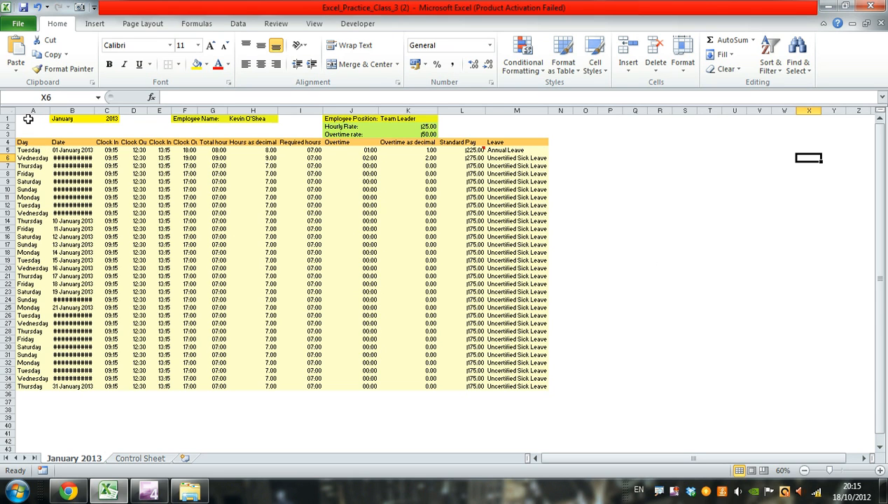
# - Apply All Borders to the timesheet range A1:M35
pyautogui.moveTo(28, 119); pyautogui.dragTo(509, 377)
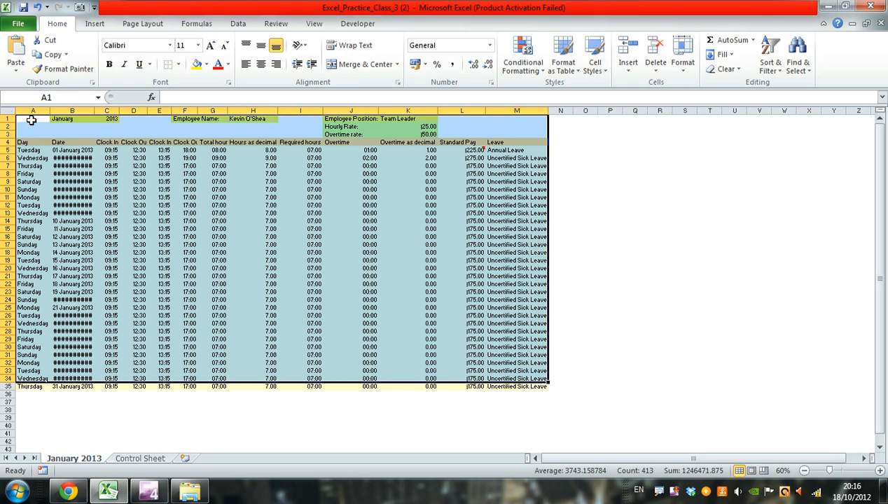
pyautogui.moveTo(31, 120); pyautogui.dragTo(493, 385)
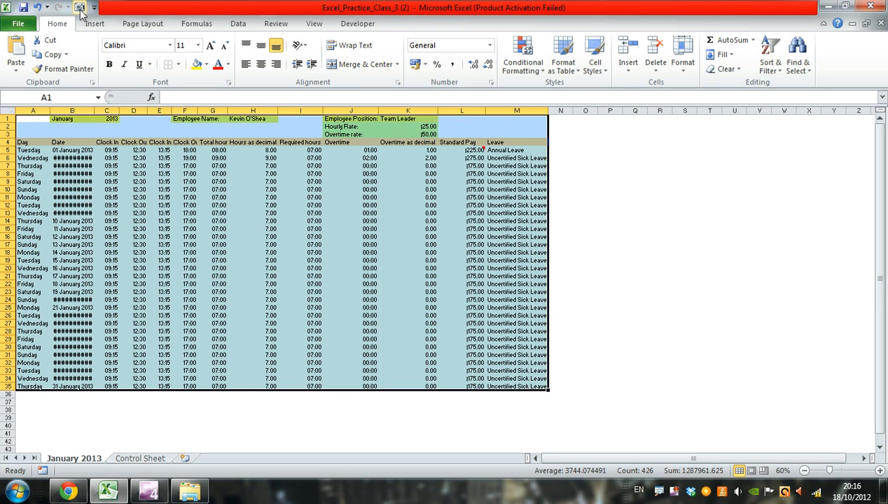
pyautogui.click(180, 65)
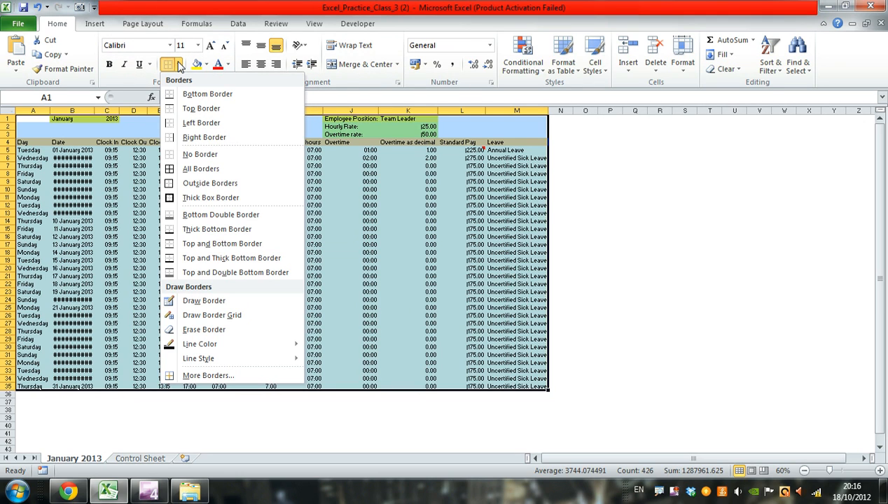
pyautogui.click(207, 170)
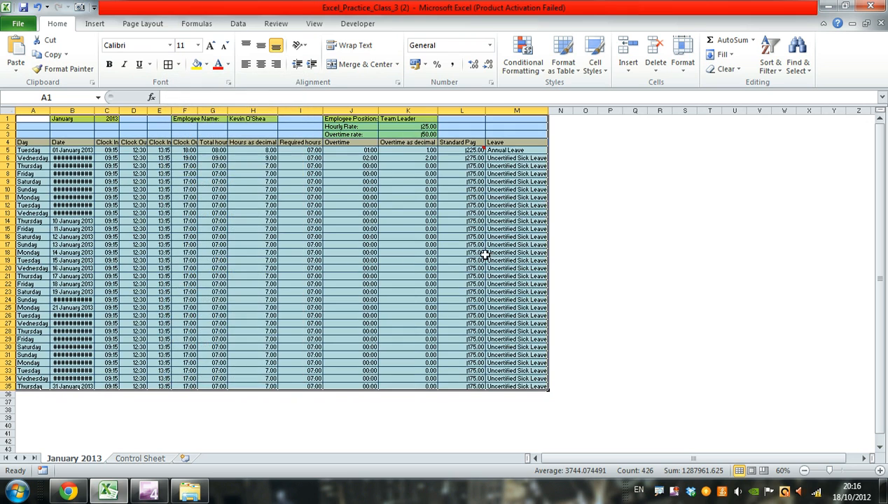
pyautogui.click(625, 261)
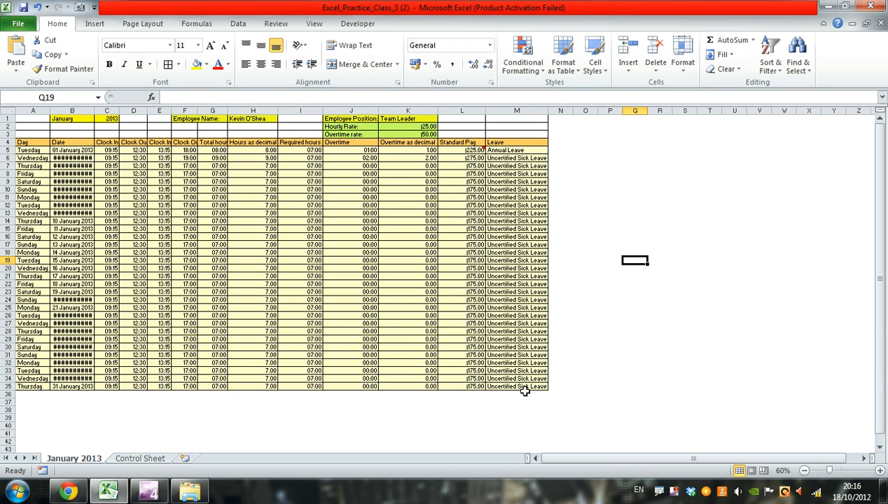
# - Enter the label "Leave:" in cell L37, below the Standard Pay column
pyautogui.click(504, 404)
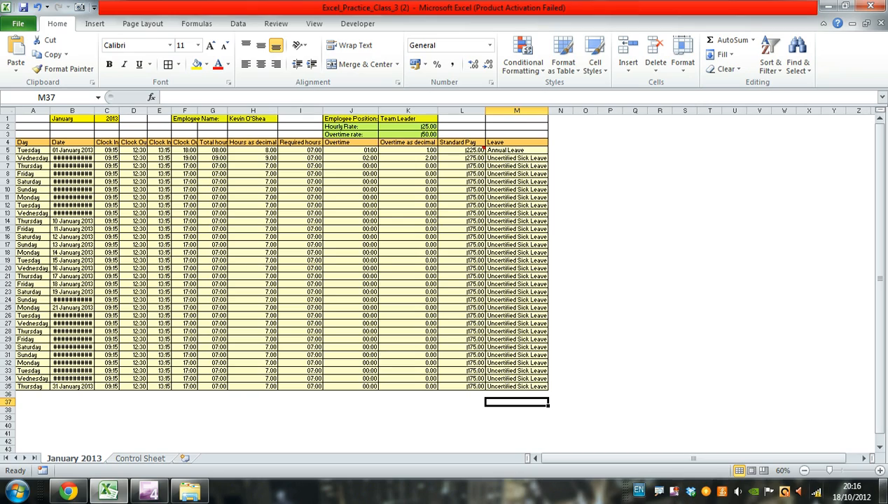
pyautogui.click(880, 471)
pyautogui.click(880, 471)
pyautogui.click(880, 471)
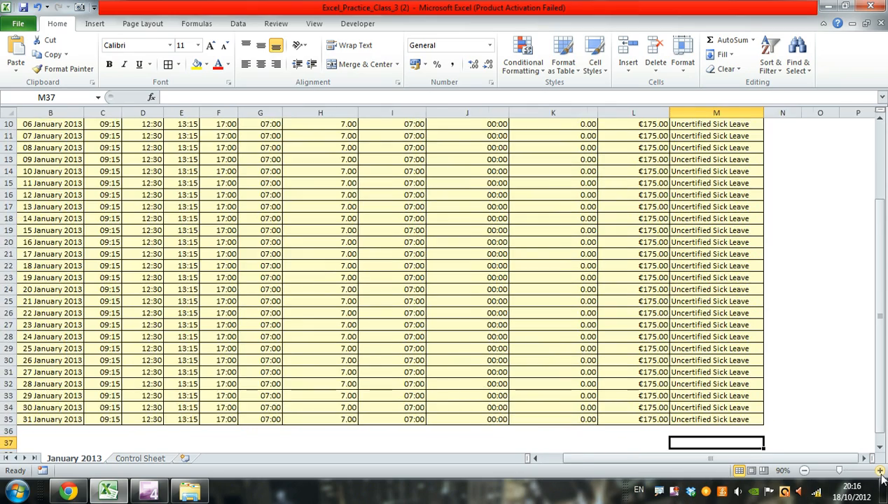
pyautogui.click(880, 470)
pyautogui.click(880, 471)
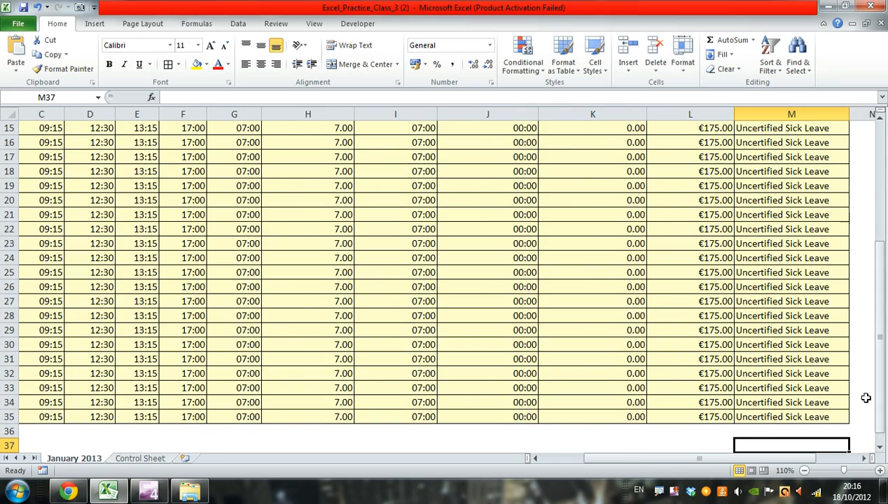
pyautogui.scroll(5, 861, 378)
pyautogui.scroll(-3, 855, 367)
pyautogui.scroll(-2, 855, 364)
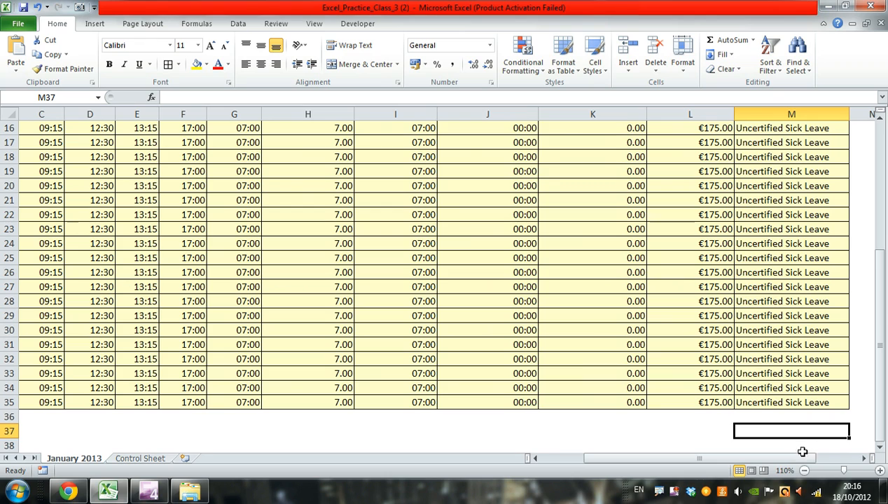
pyautogui.press('Left')
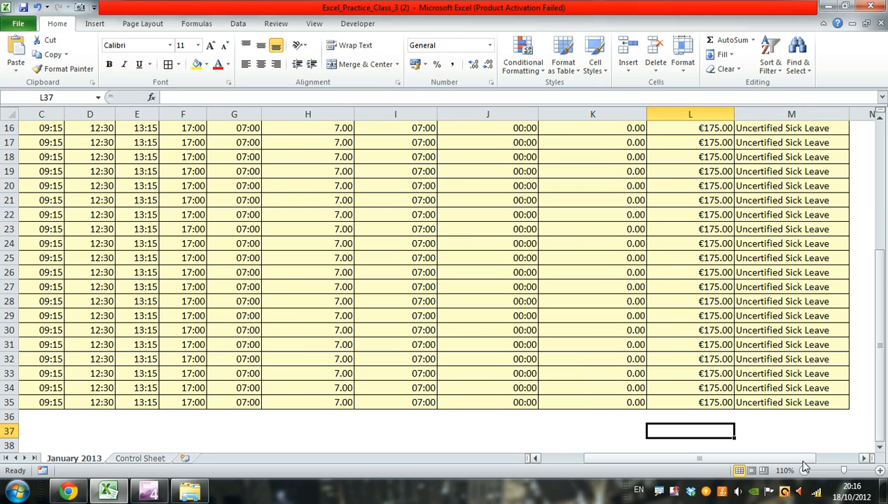
pyautogui.write('Leave')
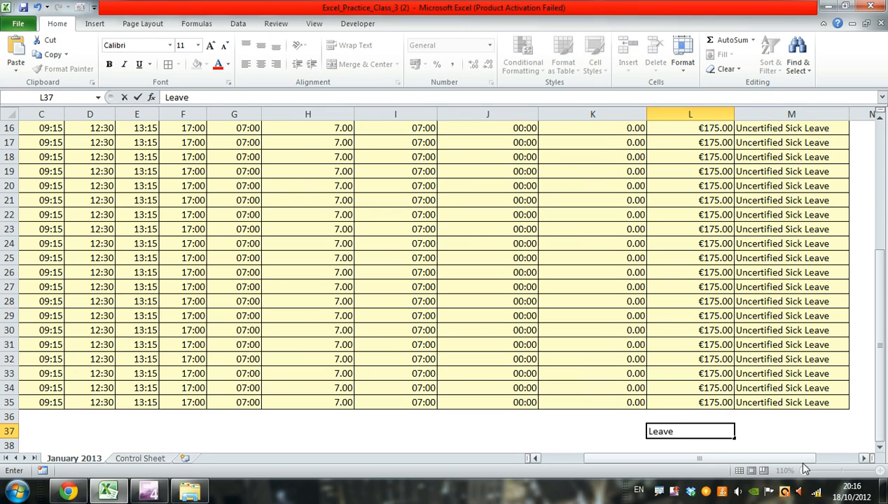
pyautogui.write(':')
pyautogui.press('Return')
pyautogui.press('Up')
pyautogui.press('Right')
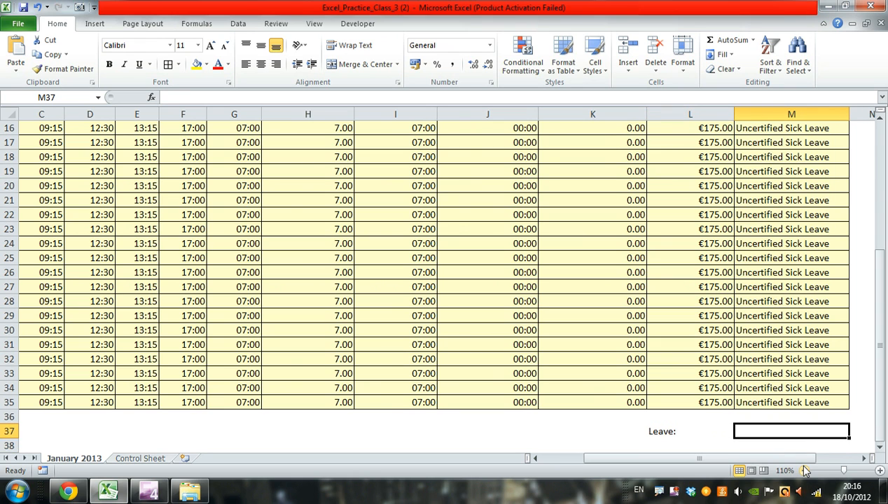
# - Enter the heading "Count" in cell N36, just outside the timesheet's last row
pyautogui.click(863, 458)
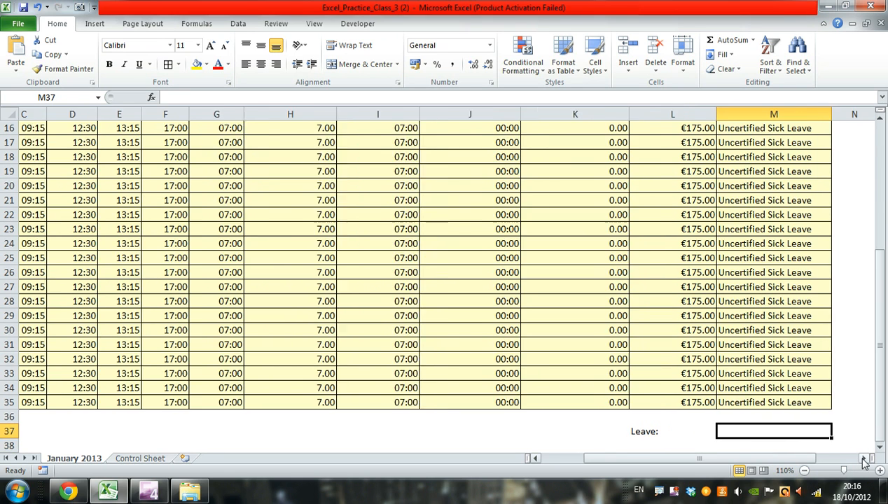
pyautogui.click(863, 459)
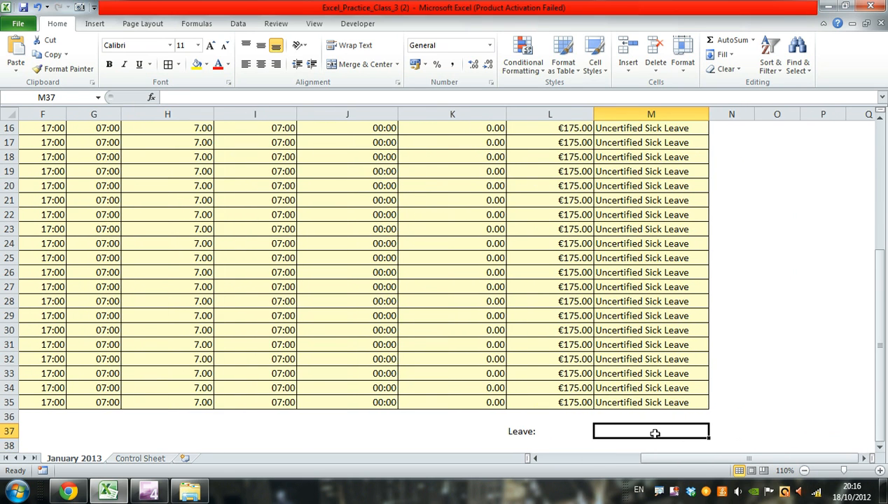
pyautogui.click(733, 418)
pyautogui.write('Co')
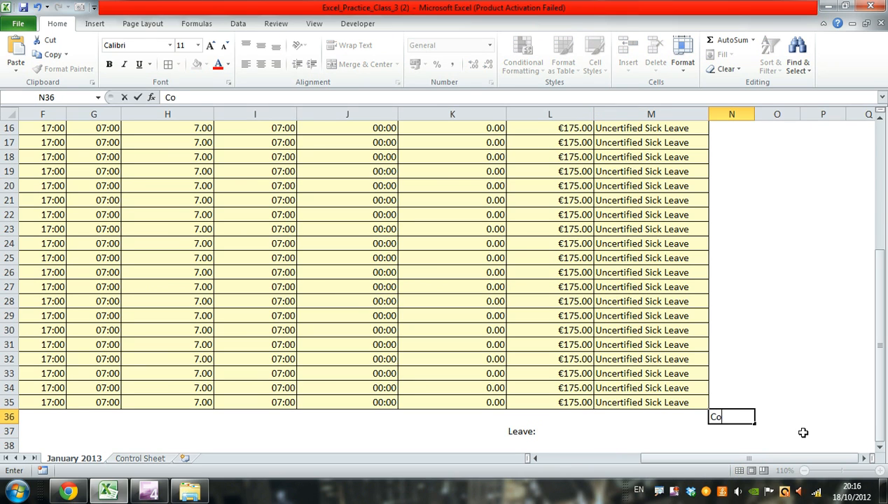
pyautogui.write('unt')
pyautogui.press('Return')
pyautogui.press('Up')
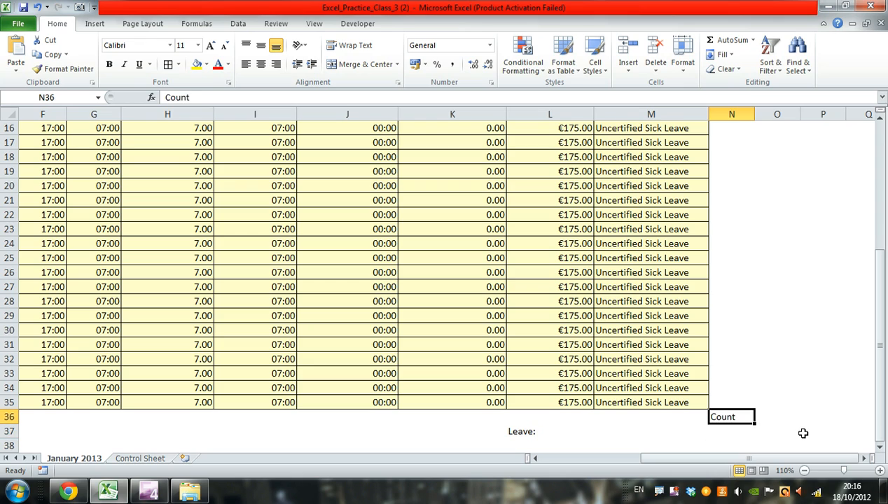
# - Enter the heading "Pay" in cell O36 beside the Count heading, and select the blank cell M37 beside "Leave:"
pyautogui.press('Left')
pyautogui.press('Down')
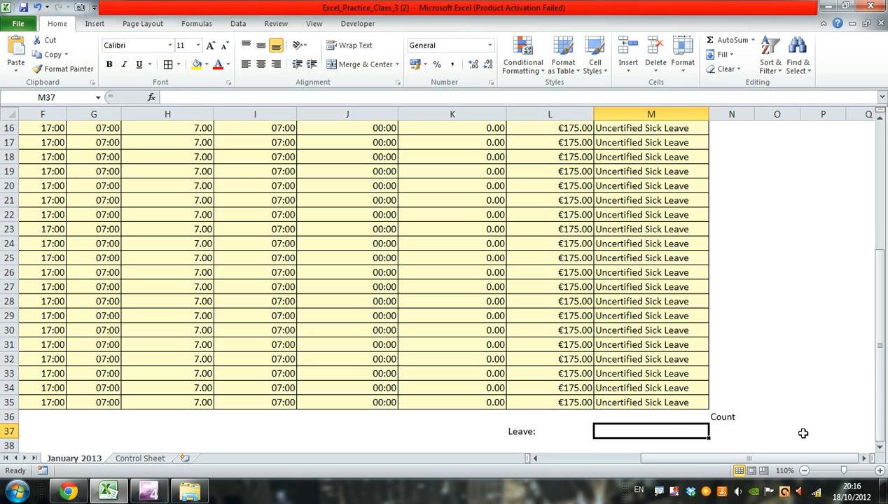
pyautogui.press('Left')
pyautogui.press('Right')
pyautogui.press('Up')
pyautogui.press('Right')
pyautogui.press('Right')
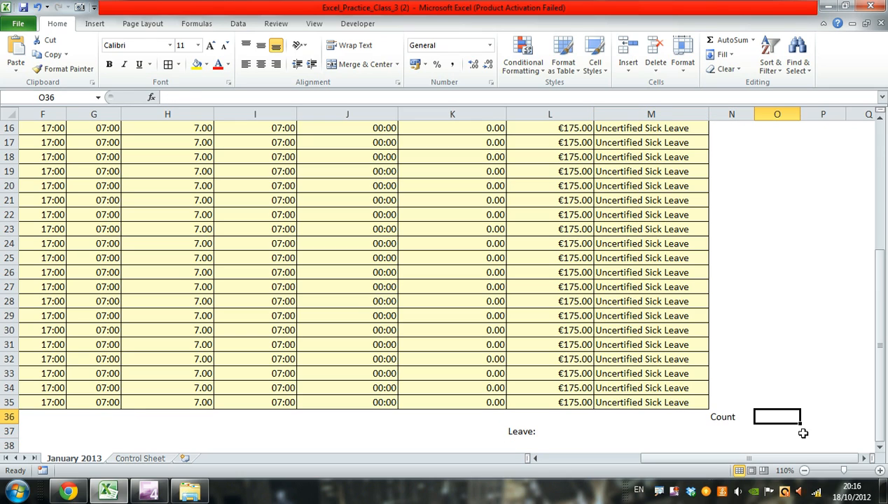
pyautogui.write('Pay')
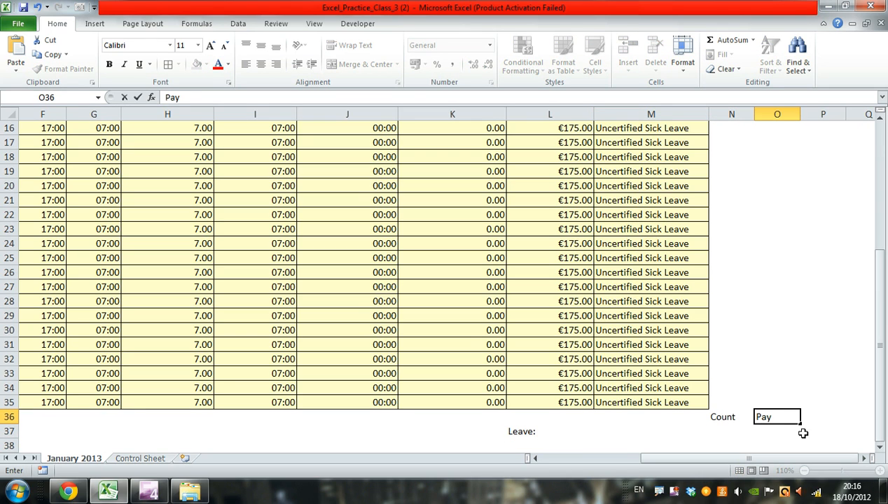
pyautogui.press('Return')
pyautogui.press('Up')
pyautogui.press('Left')
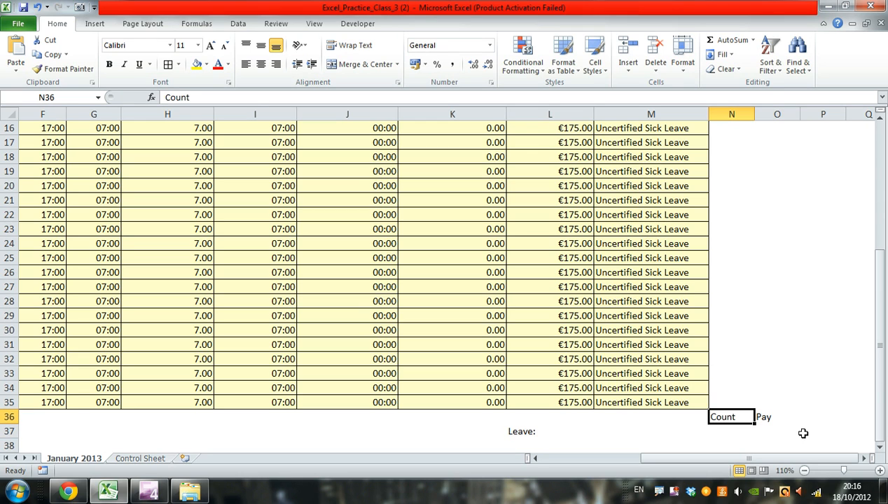
pyautogui.press('Left')
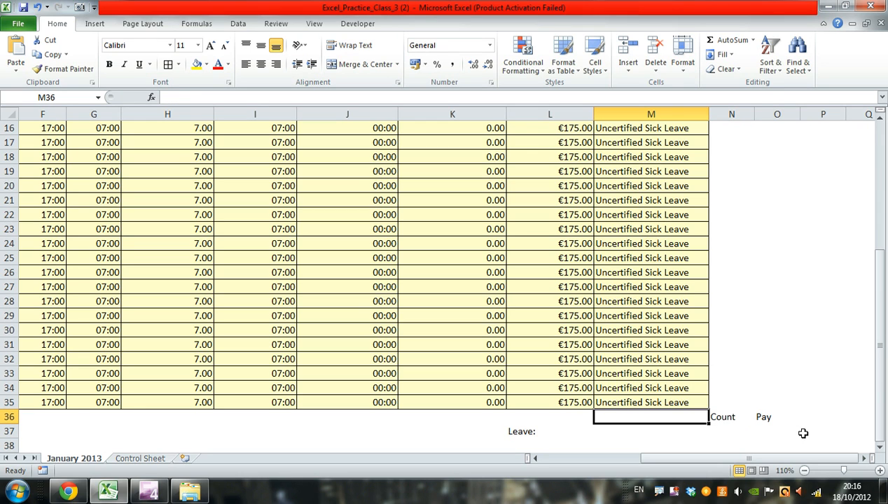
pyautogui.press('Down')
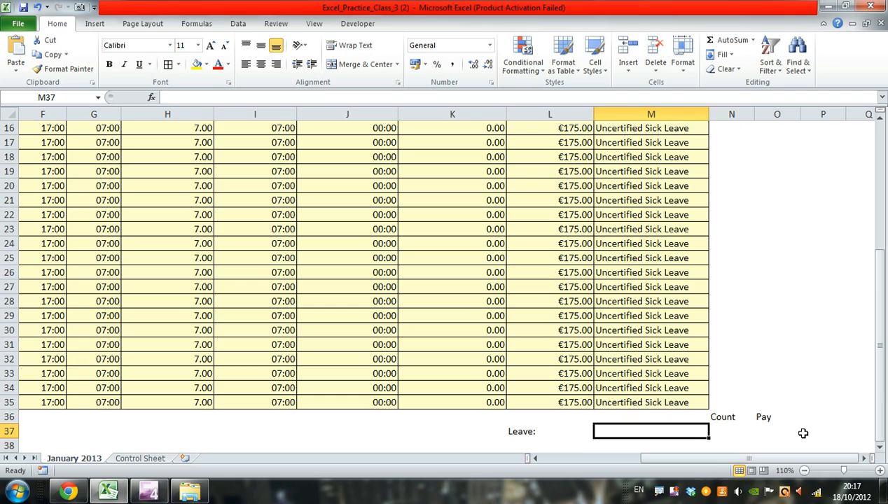
pyautogui.press('Right')
pyautogui.press('Right')
pyautogui.press('Left')
pyautogui.press('Right')
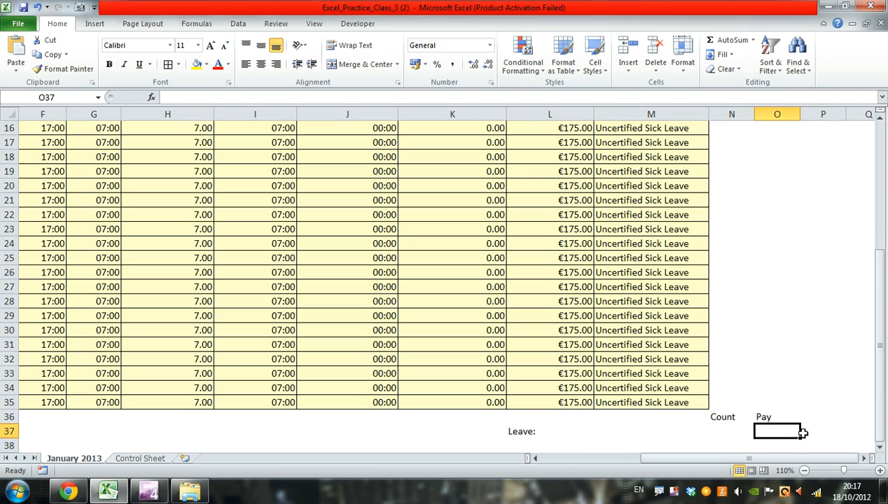
pyautogui.press('Left')
pyautogui.press('Right')
pyautogui.press('Left')
pyautogui.press('Left')
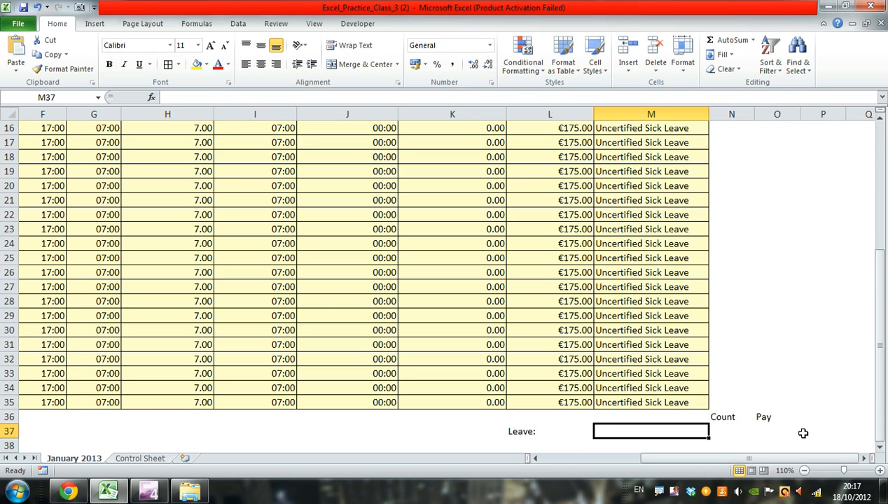
# - Restrict cell M37 to a validation list sourced from the leave range in column A of the Control Sheet
pyautogui.click(239, 25)
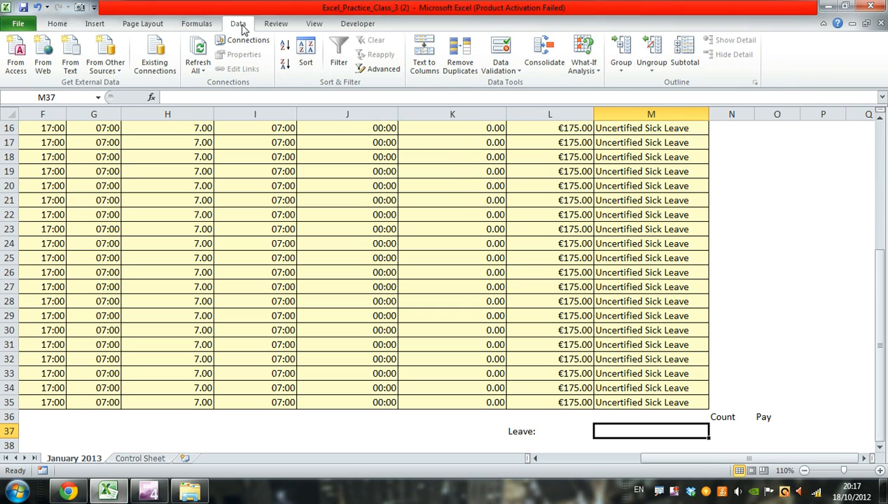
pyautogui.click(520, 71)
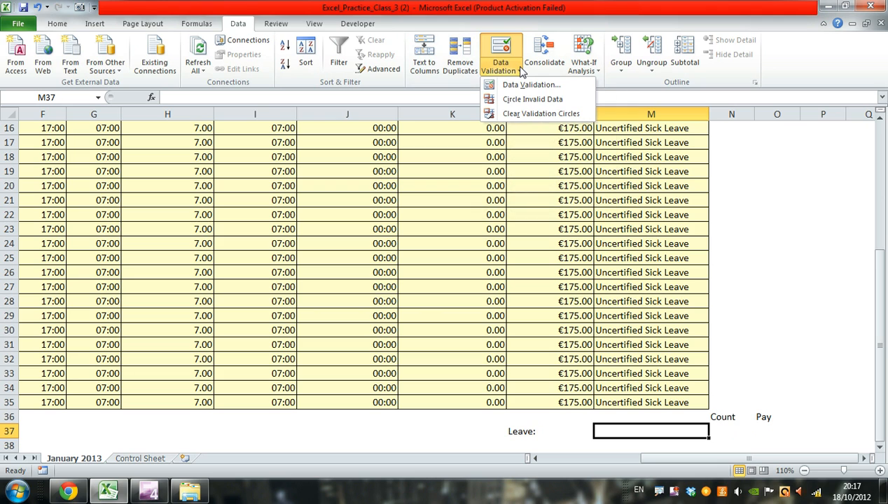
pyautogui.click(522, 85)
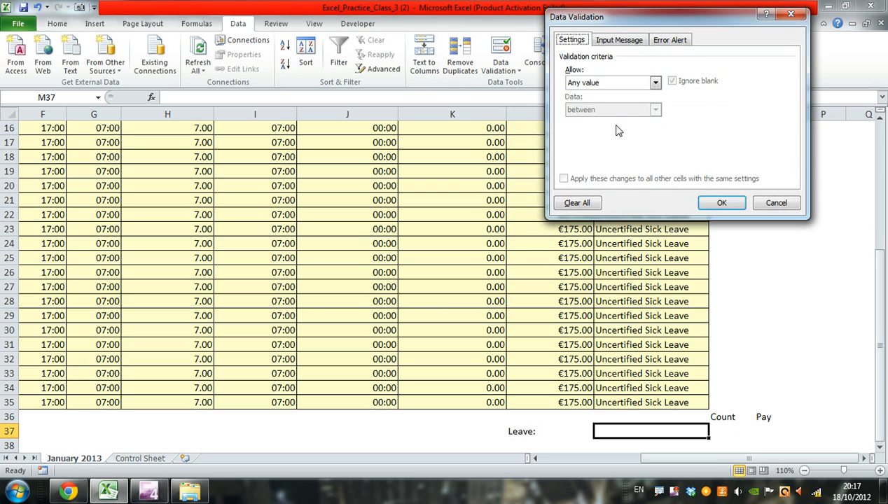
pyautogui.click(655, 82)
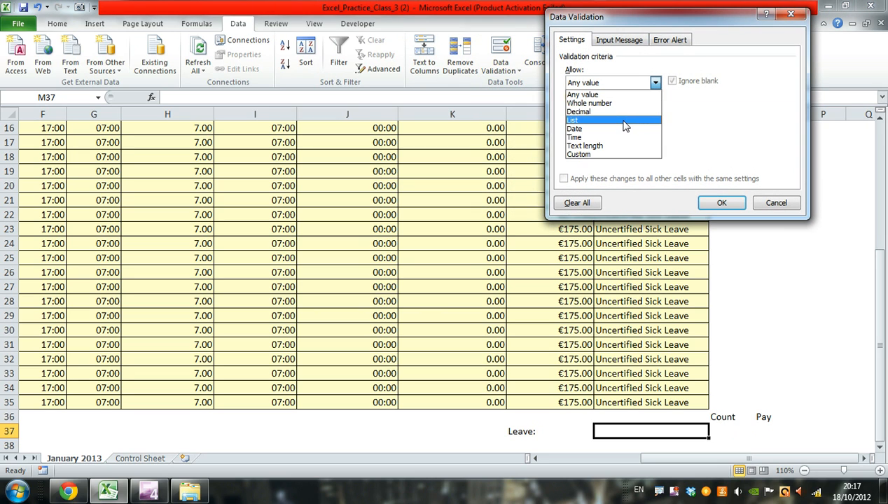
pyautogui.click(623, 120)
pyautogui.click(628, 136)
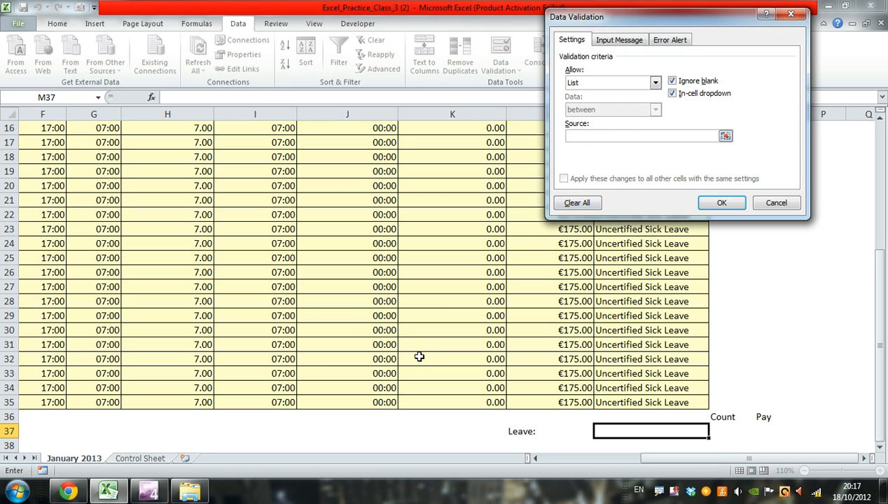
pyautogui.click(137, 458)
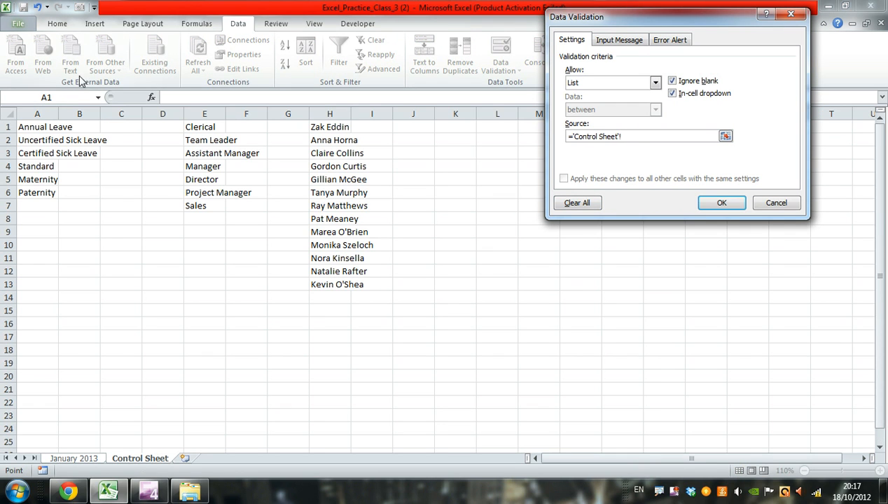
pyautogui.click(37, 113)
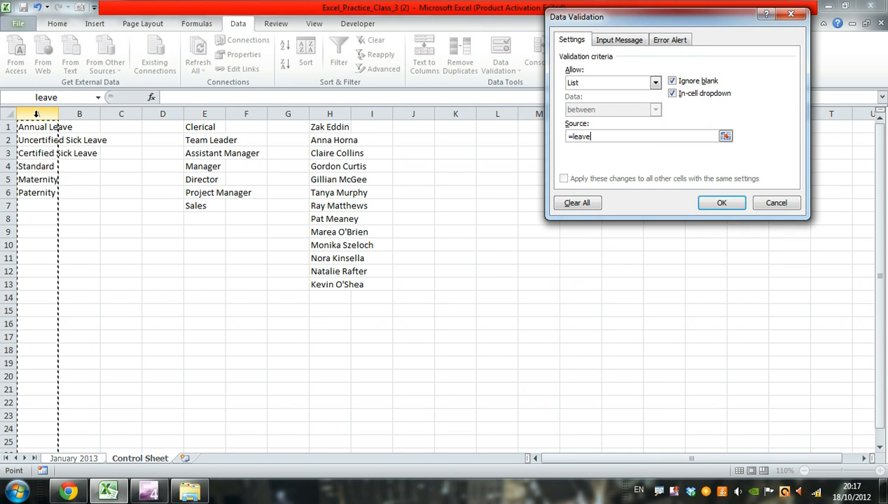
pyautogui.click(722, 207)
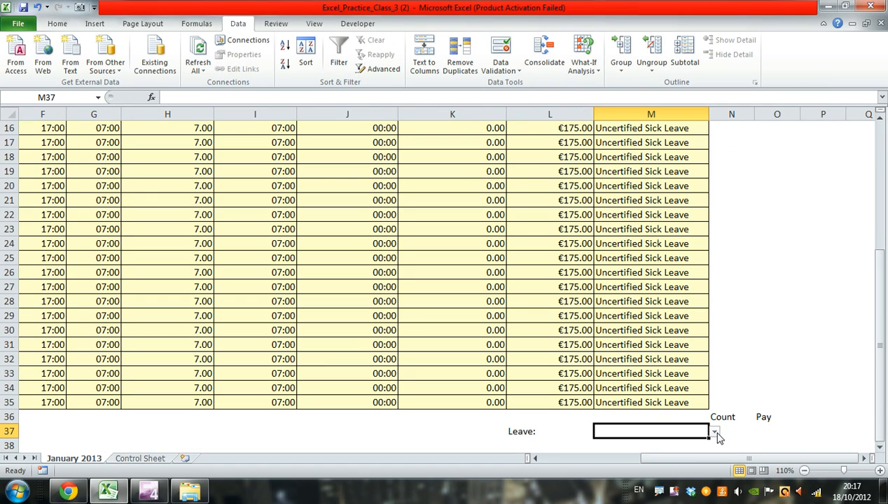
# - Choose Uncertified Sick Leave as the leave type in cell M37 from its validation list
pyautogui.click(714, 432)
pyautogui.scroll(3, 718, 392)
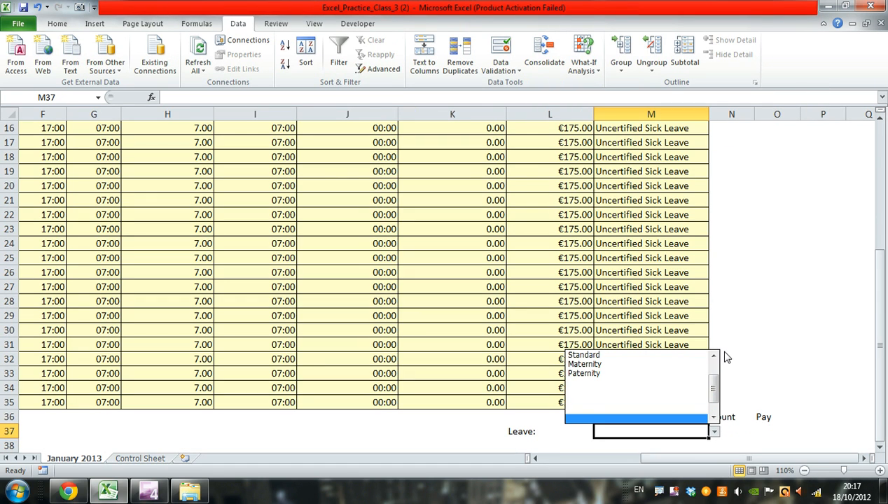
pyautogui.moveTo(714, 383); pyautogui.dragTo(722, 357)
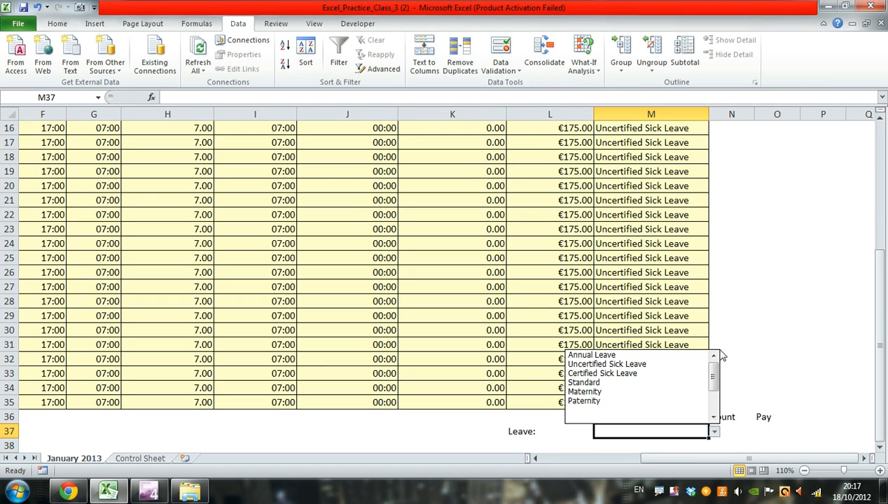
pyautogui.click(608, 365)
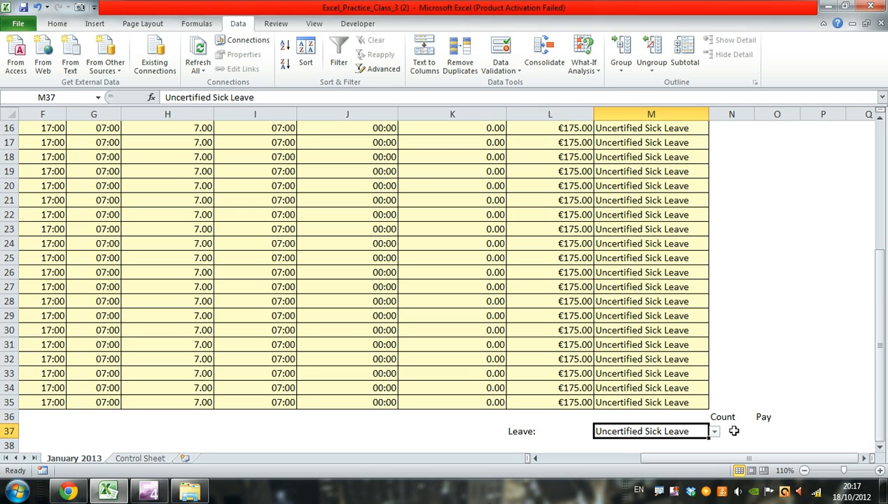
# - Review the timesheet's Leave column entries against the leave type chosen in cell M37
pyautogui.click(733, 432)
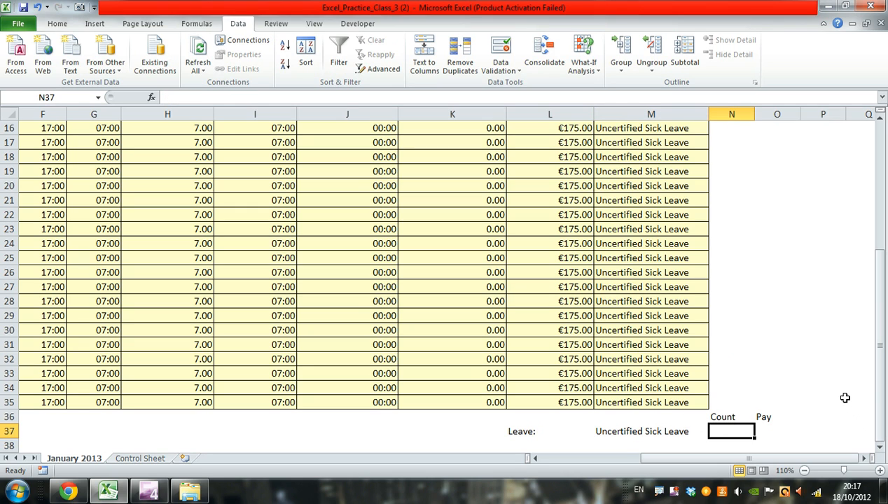
pyautogui.scroll(5, 844, 398)
pyautogui.scroll(-4, 843, 397)
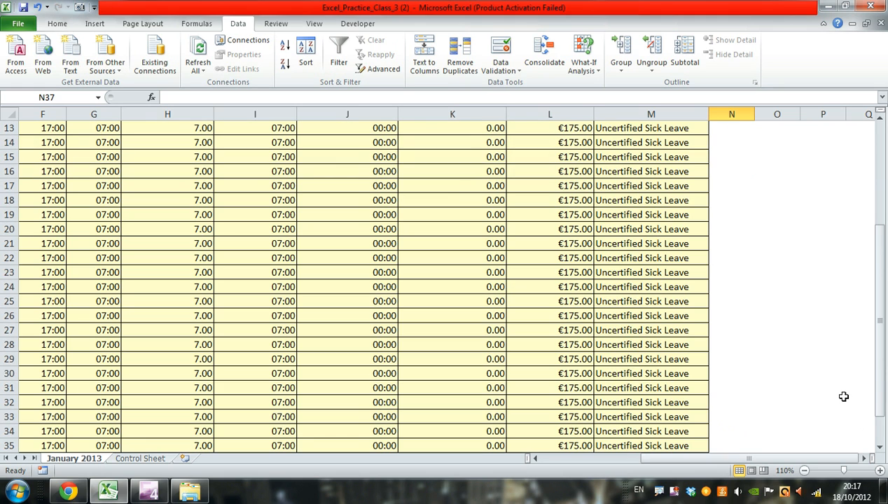
pyautogui.scroll(-3, 843, 397)
pyautogui.scroll(7, 845, 395)
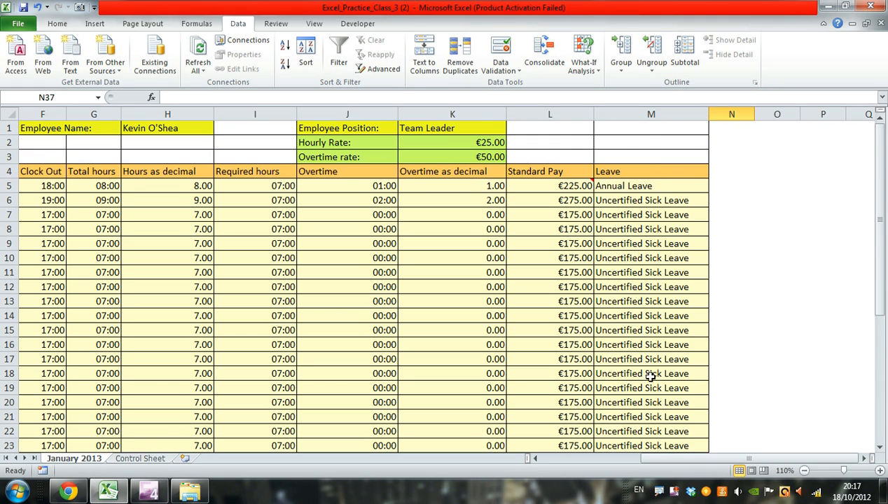
pyautogui.scroll(-6, 650, 377)
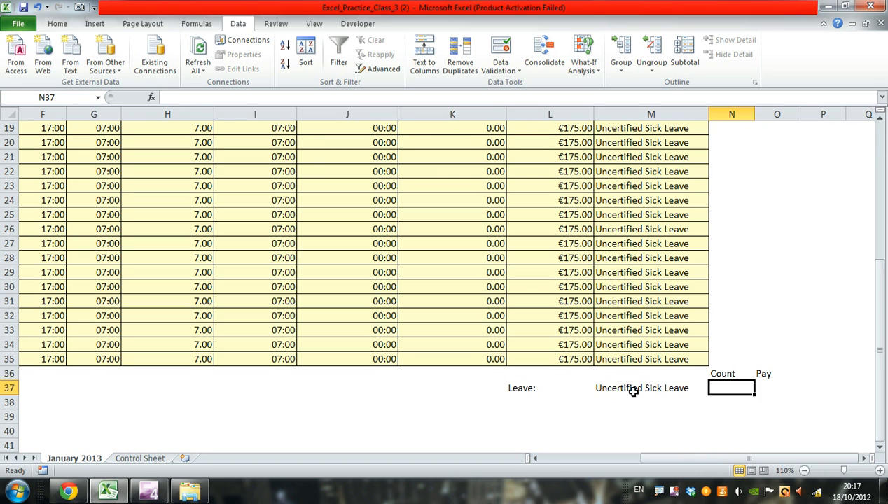
pyautogui.click(635, 388)
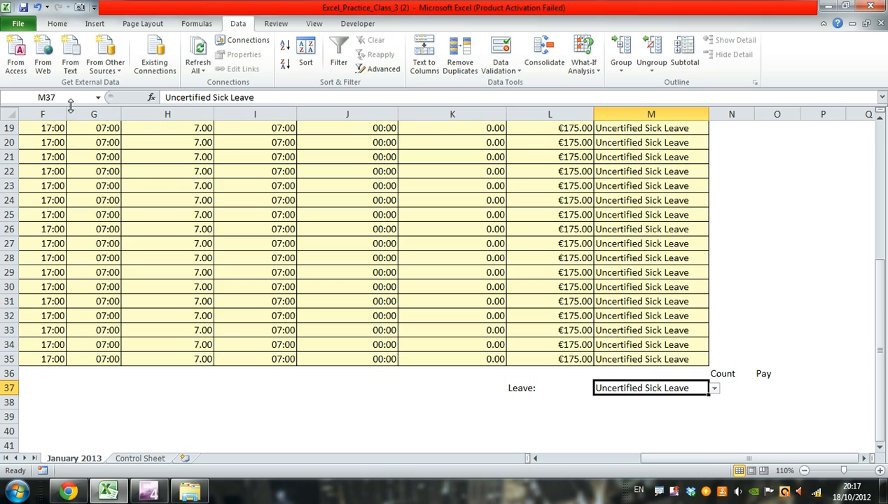
# - Enter the formula =COUNTIF(M5:M35,M37) in cell N37 under Count to count the days of the chosen leave type
pyautogui.click(728, 384)
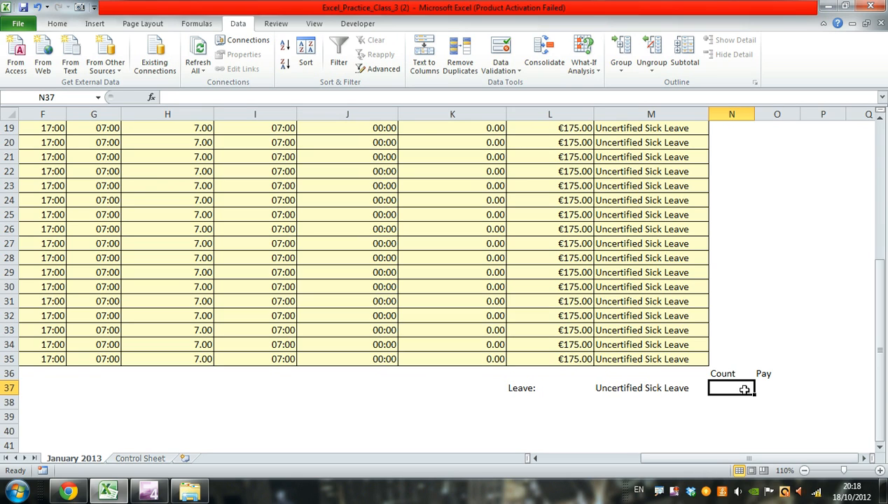
pyautogui.write('=')
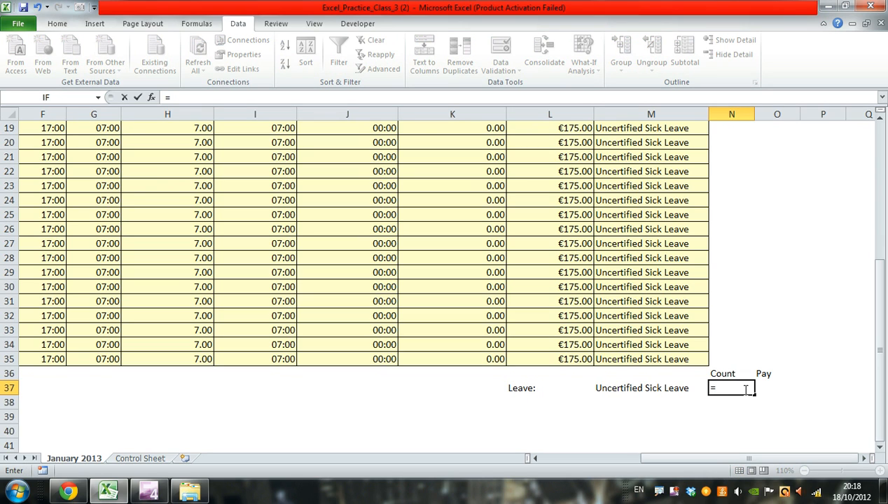
pyautogui.write('cou')
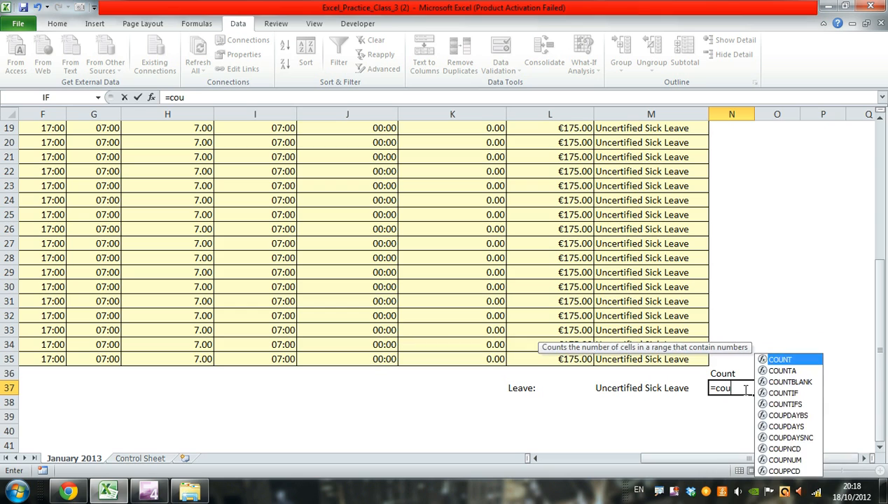
pyautogui.write('ntif')
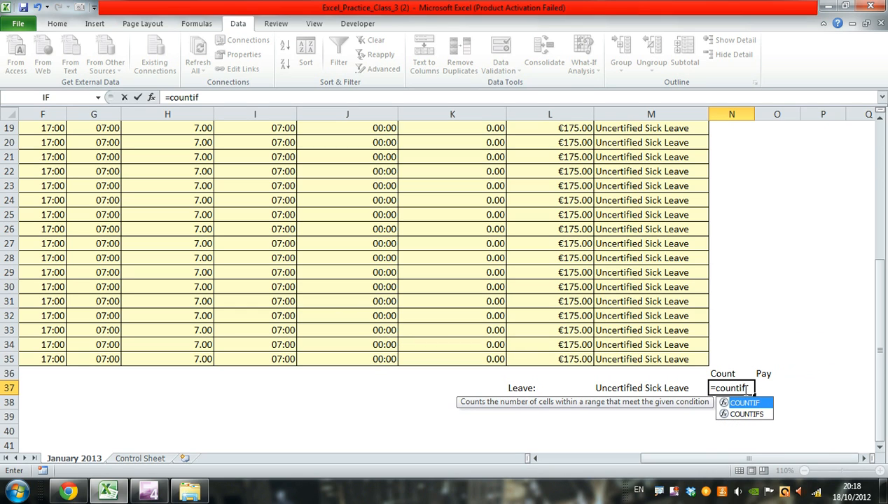
pyautogui.write('(')
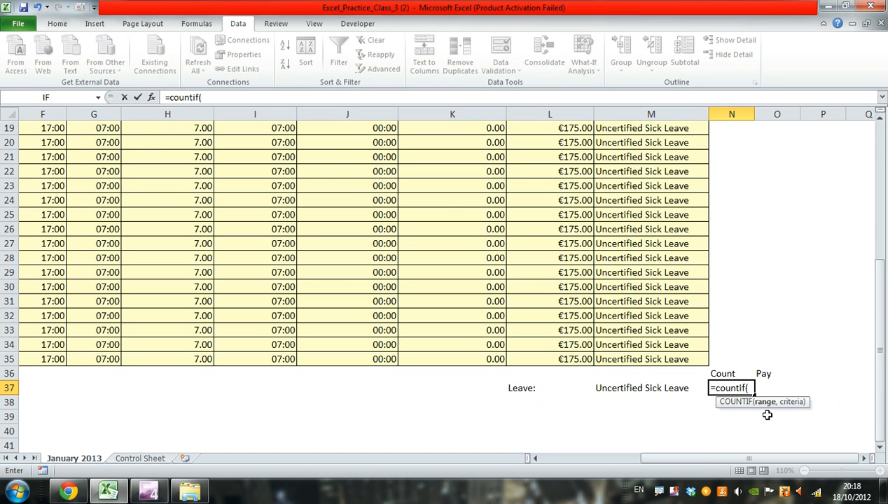
pyautogui.scroll(6, 768, 416)
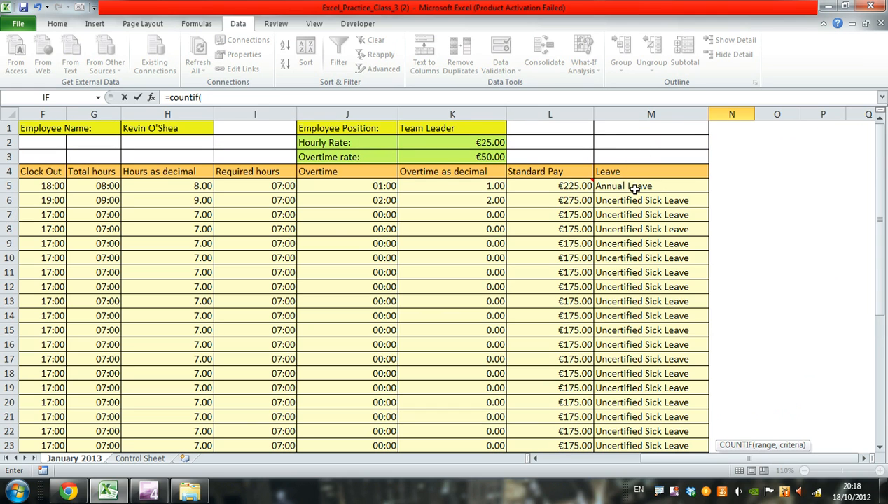
pyautogui.moveTo(636, 292); pyautogui.dragTo(643, 417)
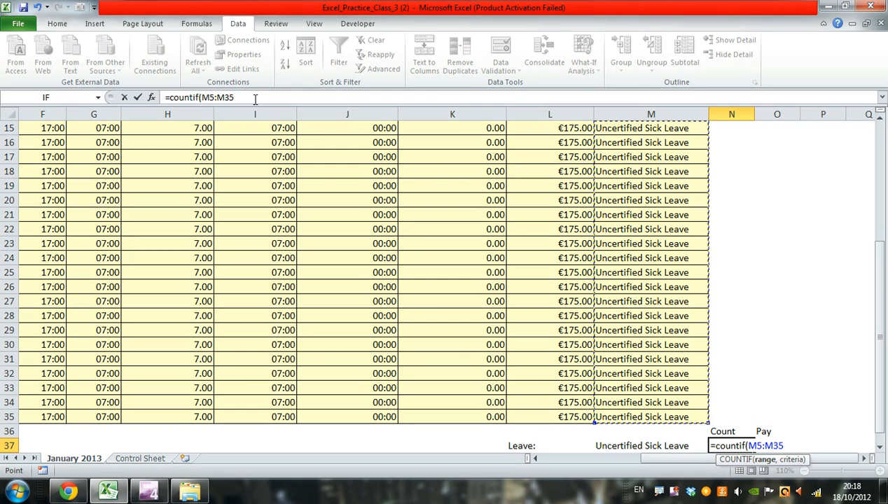
pyautogui.click(254, 98)
pyautogui.write(',')
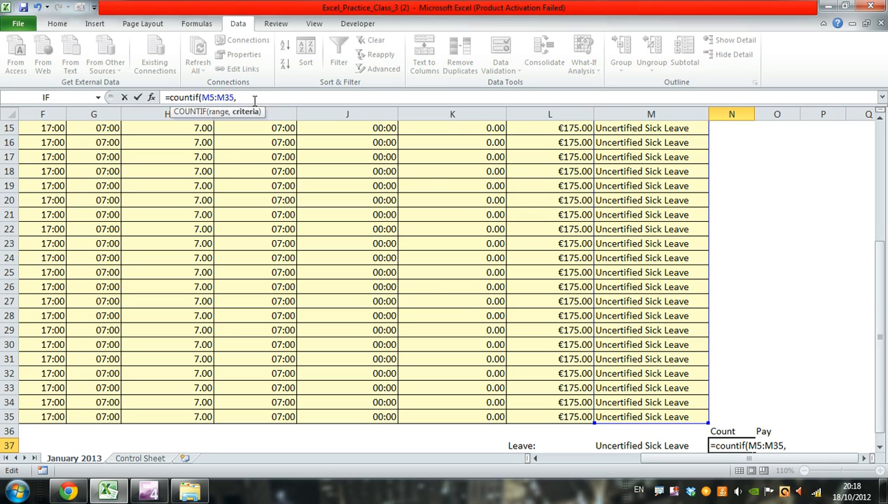
pyautogui.click(642, 446)
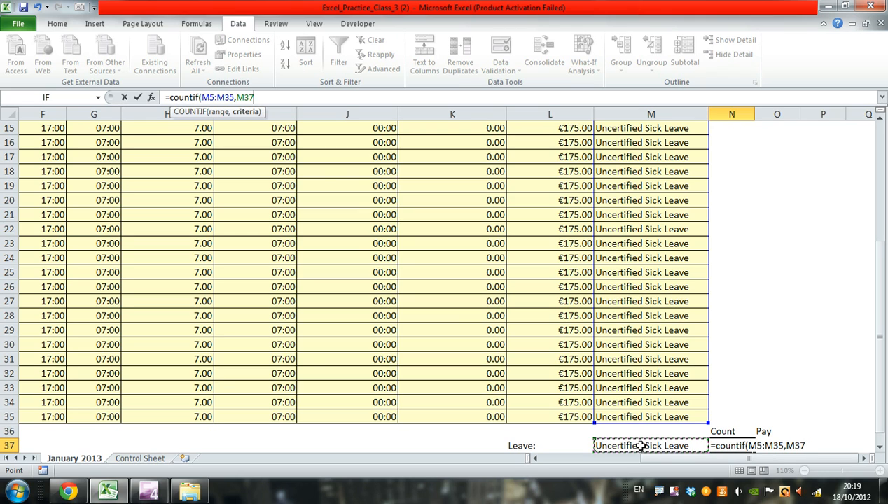
pyautogui.write(')')
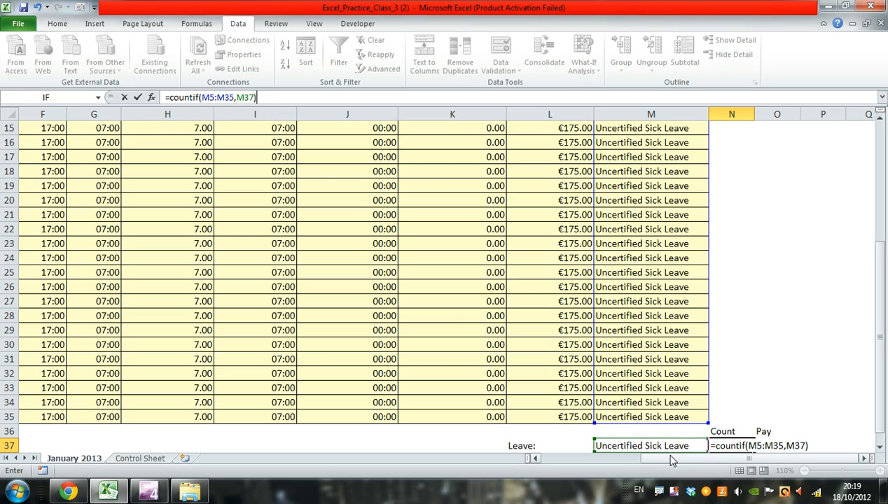
pyautogui.press('Return')
pyautogui.press('Up')
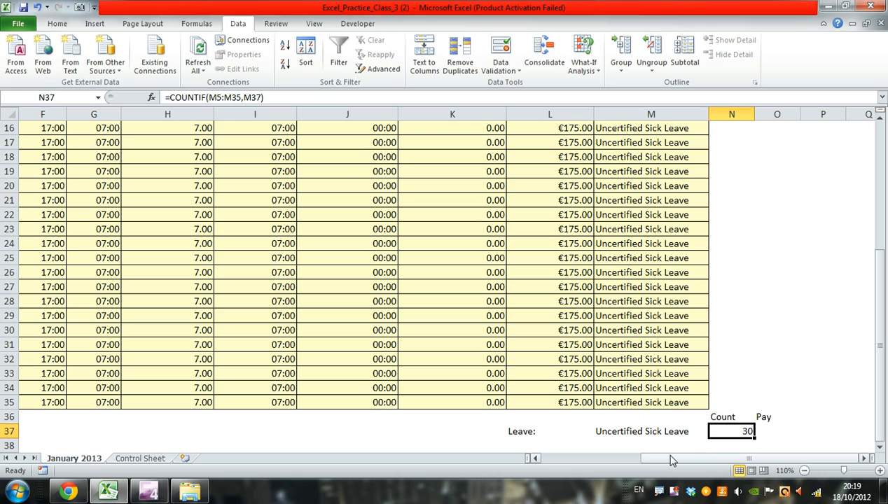
# - Set the leave type in cell M5 to Standard and fill it down the Leave column through M35
pyautogui.press('Left')
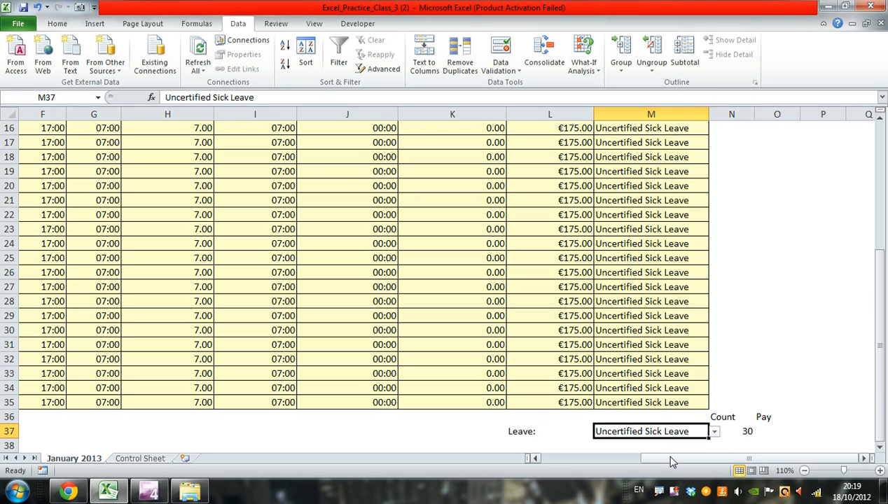
pyautogui.press('Right')
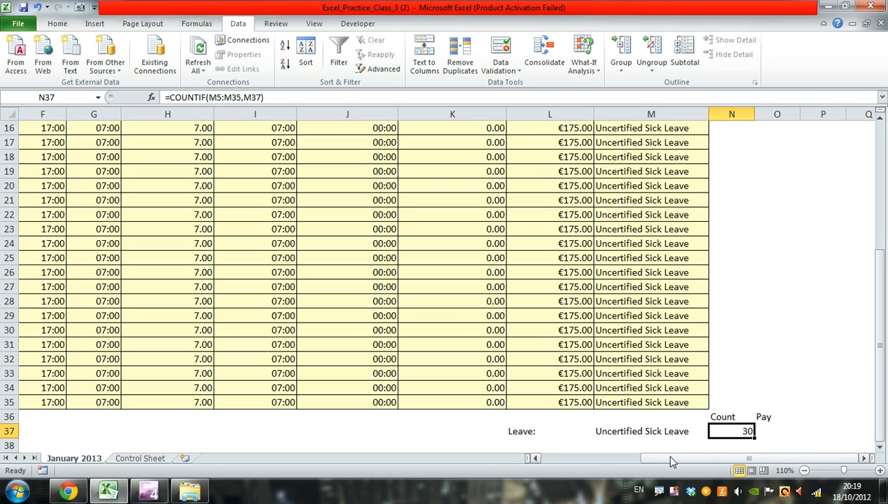
pyautogui.scroll(5, 745, 392)
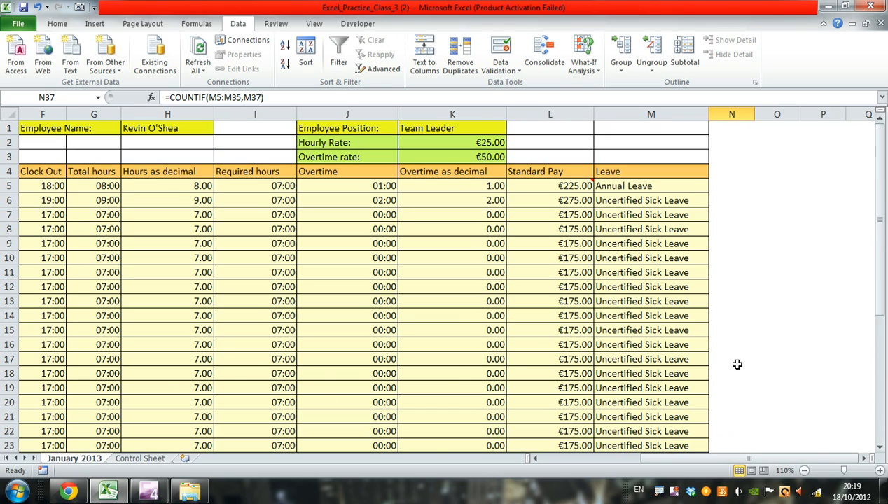
pyautogui.scroll(-7, 623, 185)
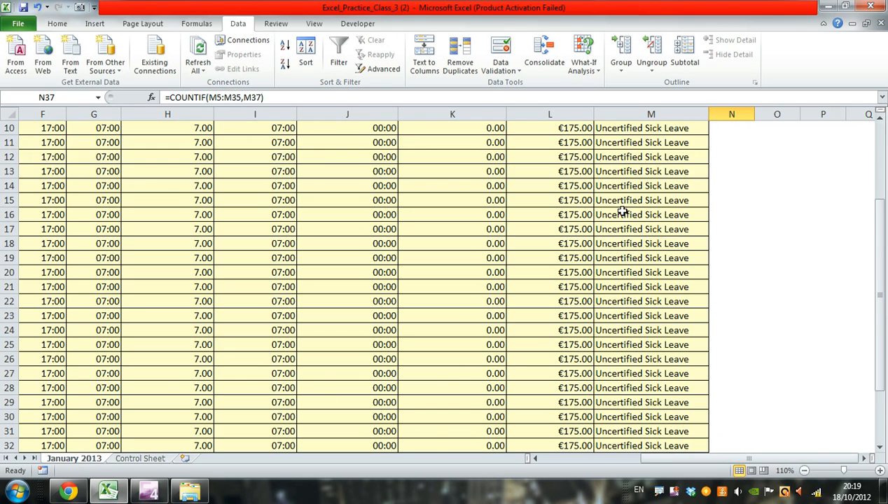
pyautogui.scroll(6, 621, 243)
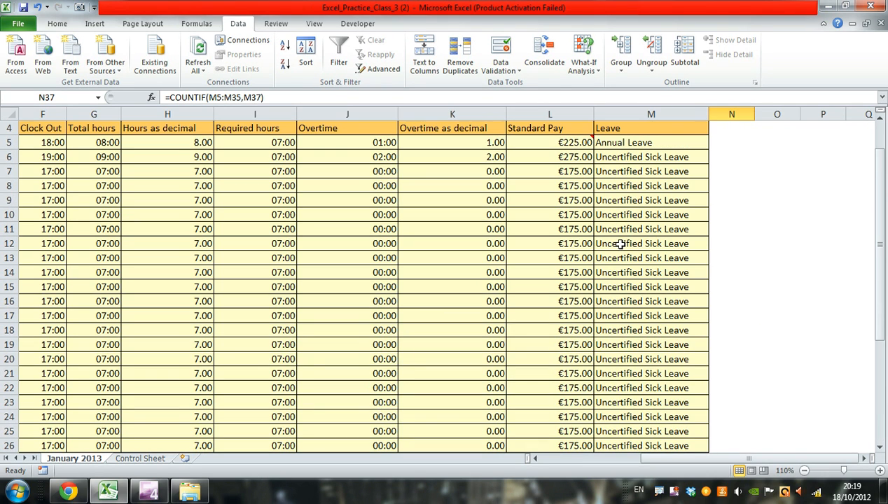
pyautogui.click(643, 144)
pyautogui.click(713, 143)
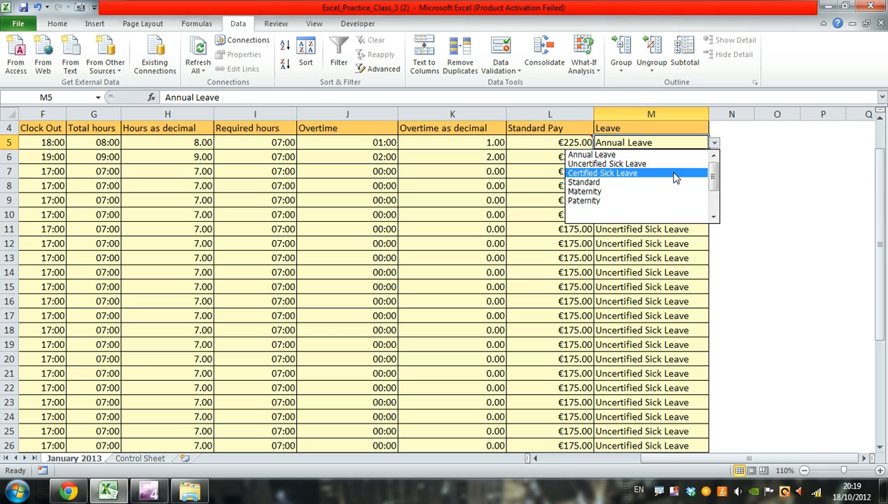
pyautogui.click(655, 182)
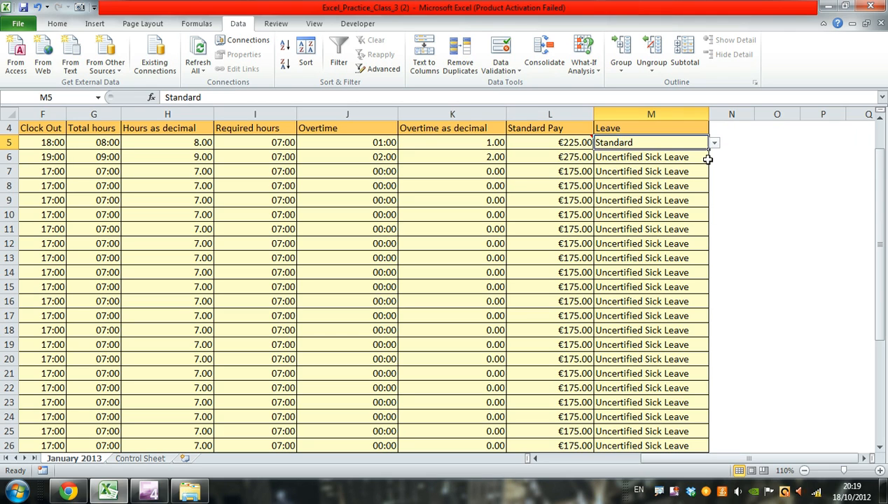
pyautogui.doubleClick(708, 150)
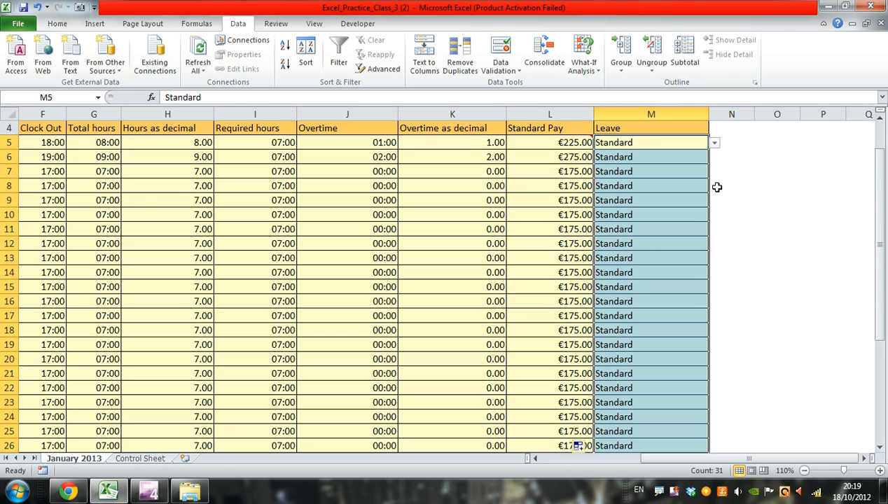
pyautogui.scroll(-5, 717, 187)
pyautogui.click(669, 242)
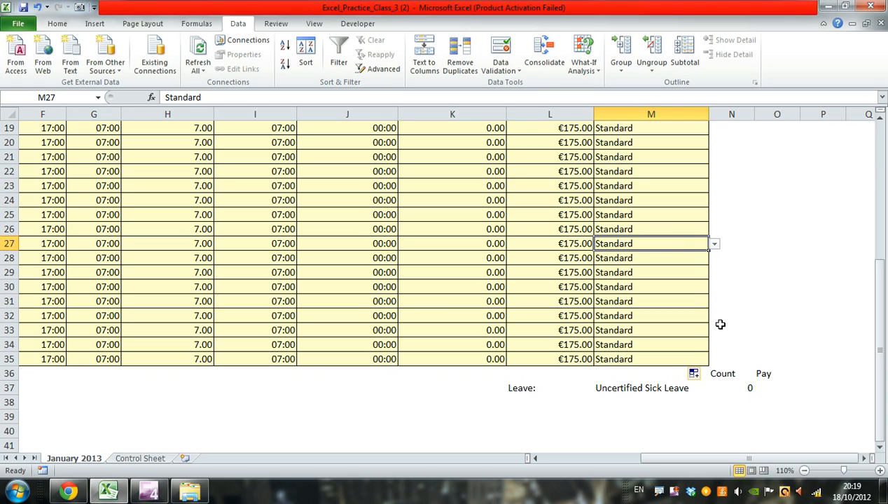
# - Choose Standard as the leave type in summary cell M37 from its validation list
pyautogui.scroll(6, 707, 292)
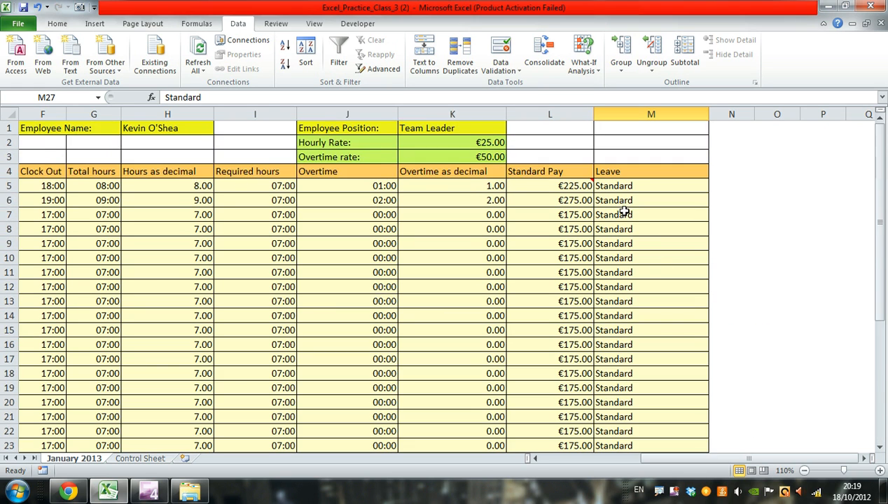
pyautogui.scroll(-7, 625, 212)
pyautogui.scroll(3, 620, 217)
pyautogui.scroll(-3, 620, 241)
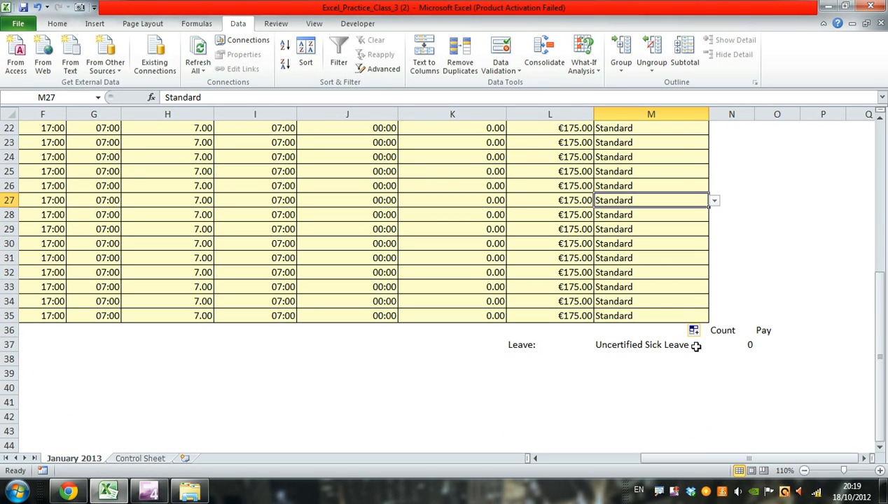
pyautogui.click(672, 345)
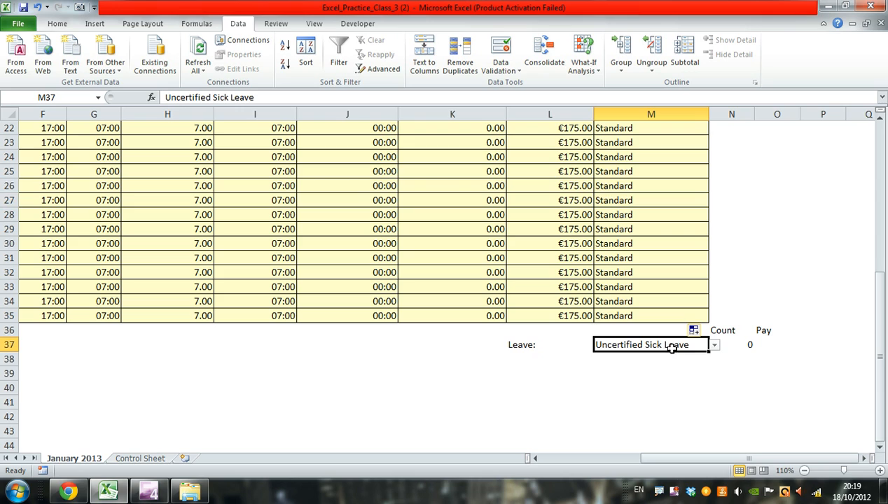
pyautogui.click(715, 346)
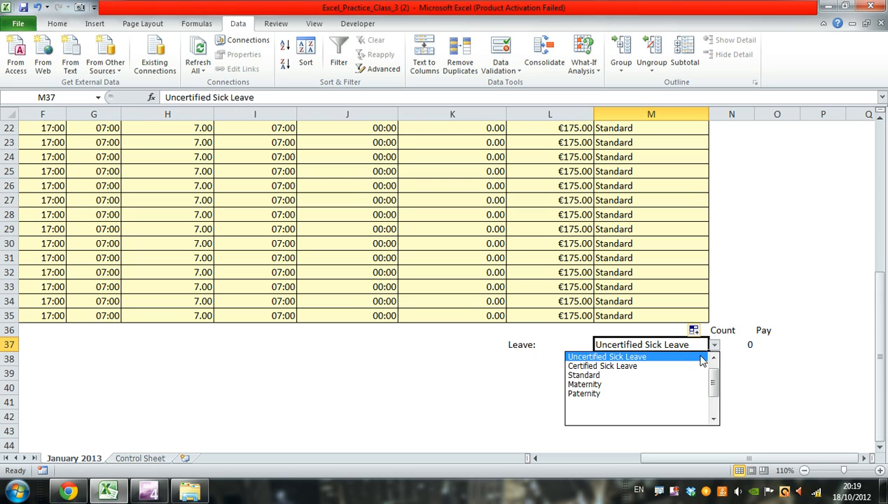
pyautogui.click(641, 377)
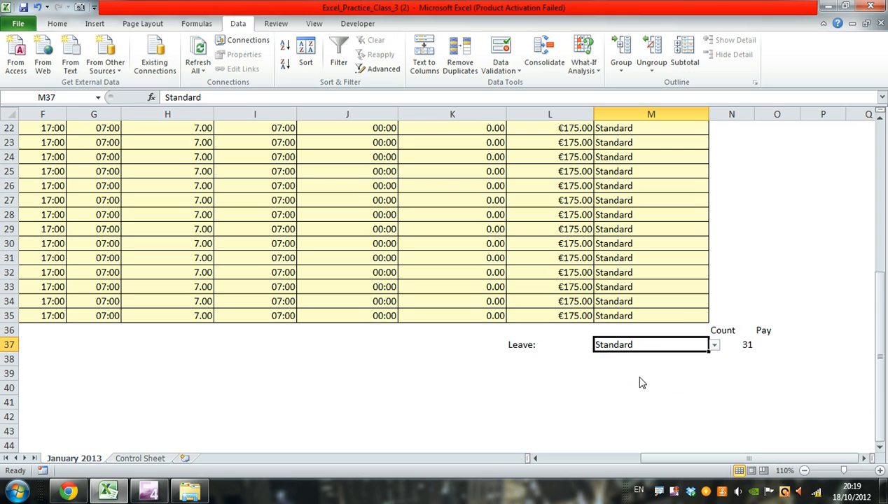
# - Enter the formula =SUMIF(M5:M35,M37,L5:L35) in cell O37 under Pay to total the standard pay for the chosen leave type
pyautogui.click(763, 345)
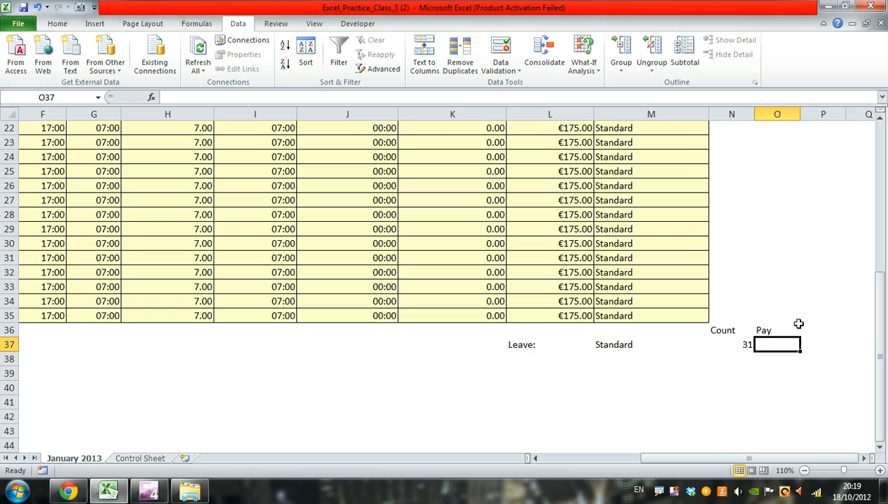
pyautogui.write('=')
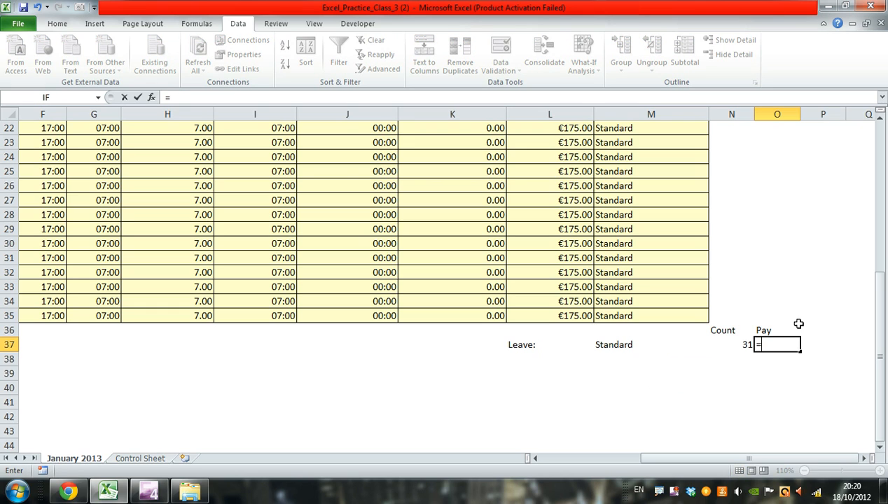
pyautogui.write('sum')
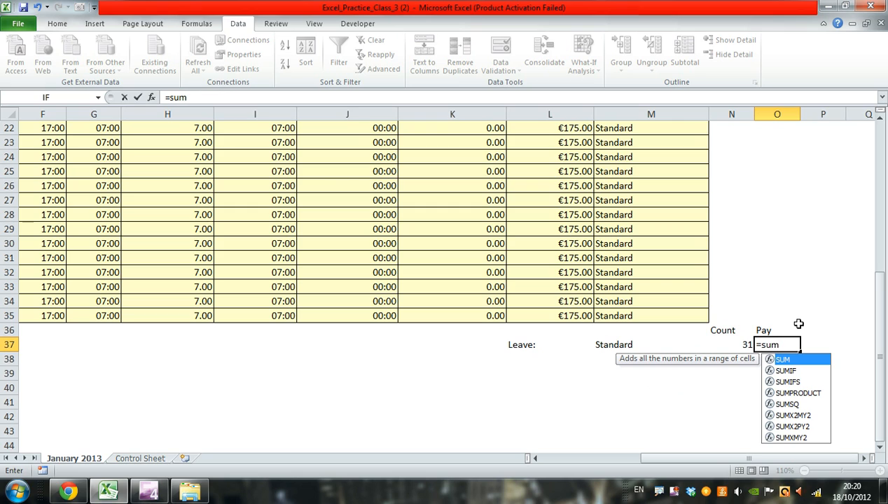
pyautogui.write('if(')
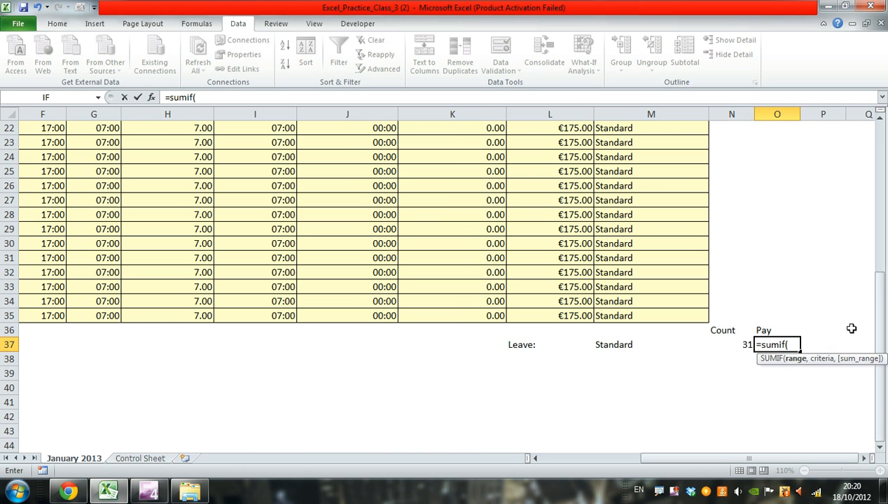
pyautogui.scroll(7, 832, 326)
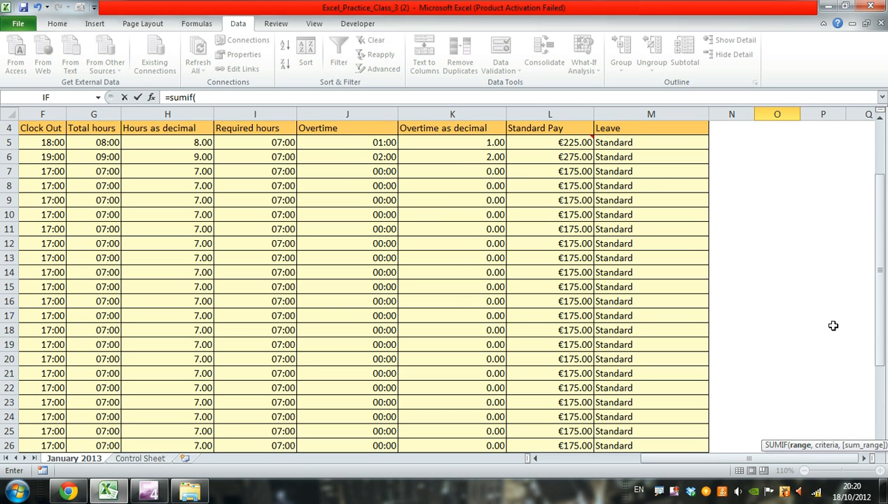
pyautogui.moveTo(615, 185); pyautogui.dragTo(614, 403)
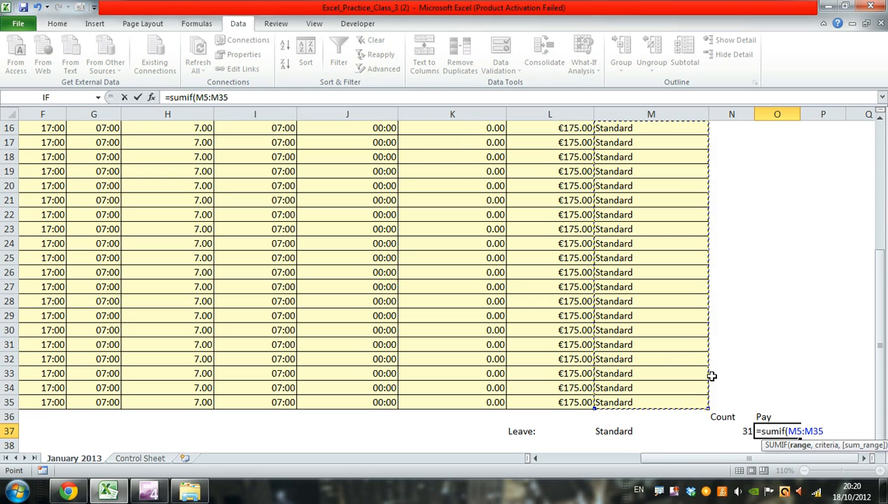
pyautogui.click(266, 97)
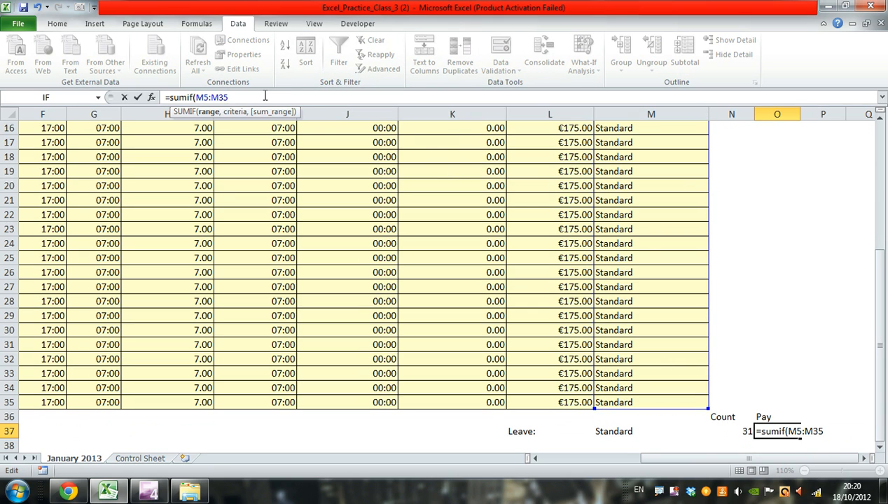
pyautogui.write(',')
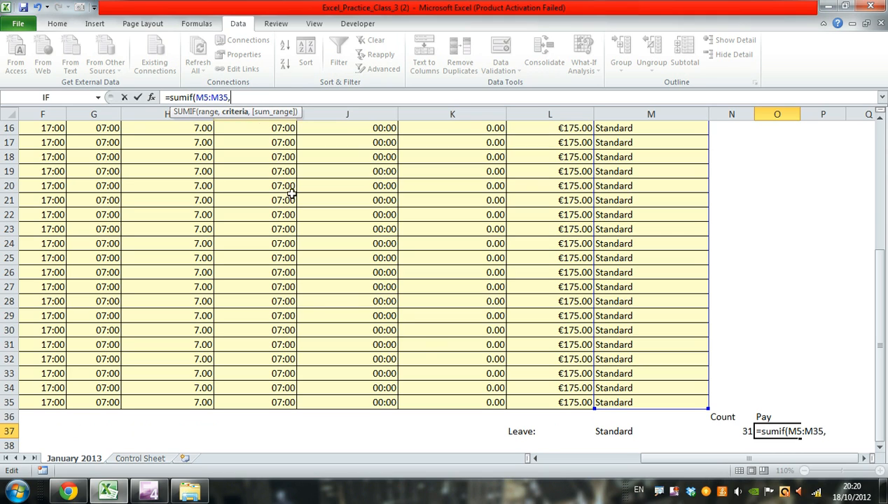
pyautogui.click(619, 431)
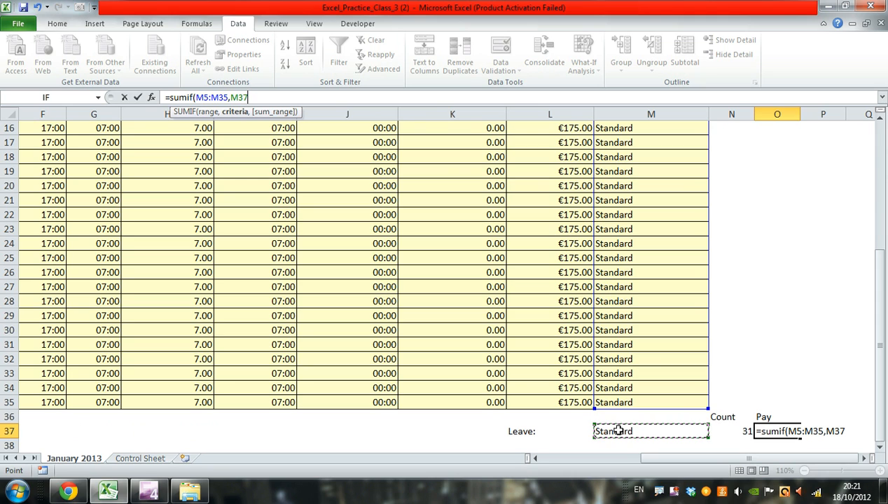
pyautogui.write(',')
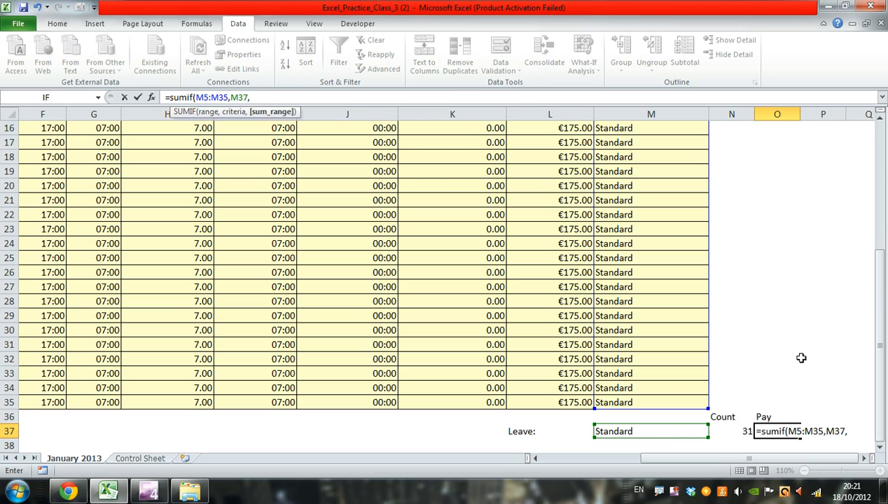
pyautogui.moveTo(877, 334); pyautogui.dragTo(884, 240)
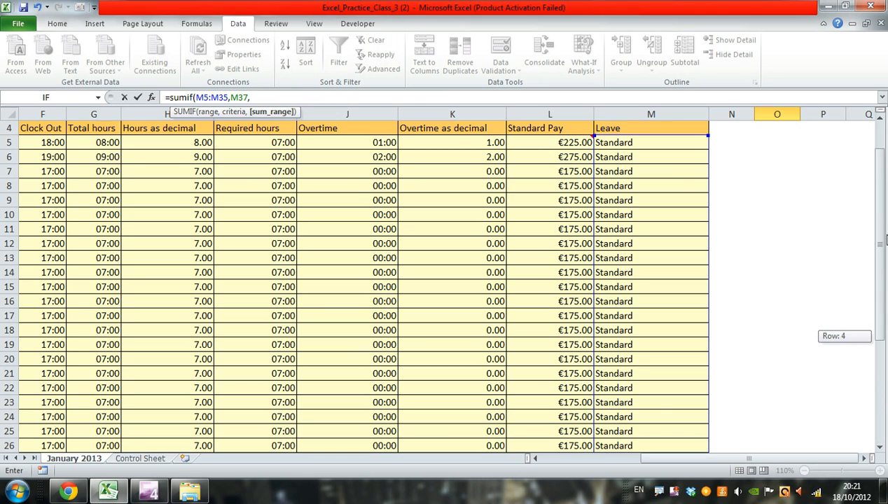
pyautogui.moveTo(573, 144)
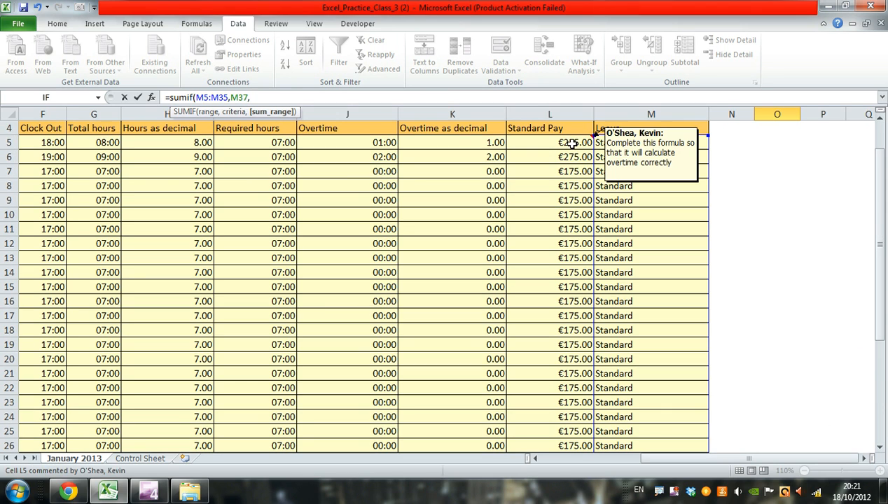
pyautogui.moveTo(570, 144); pyautogui.dragTo(573, 400)
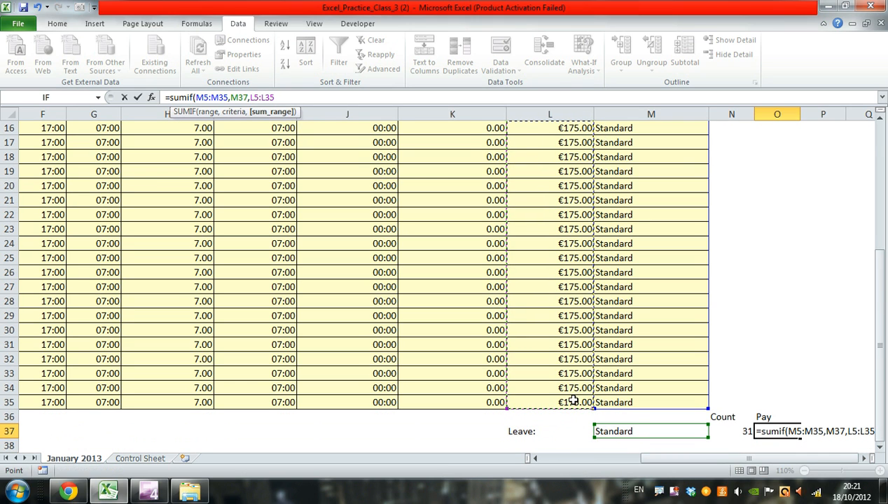
pyautogui.write(')')
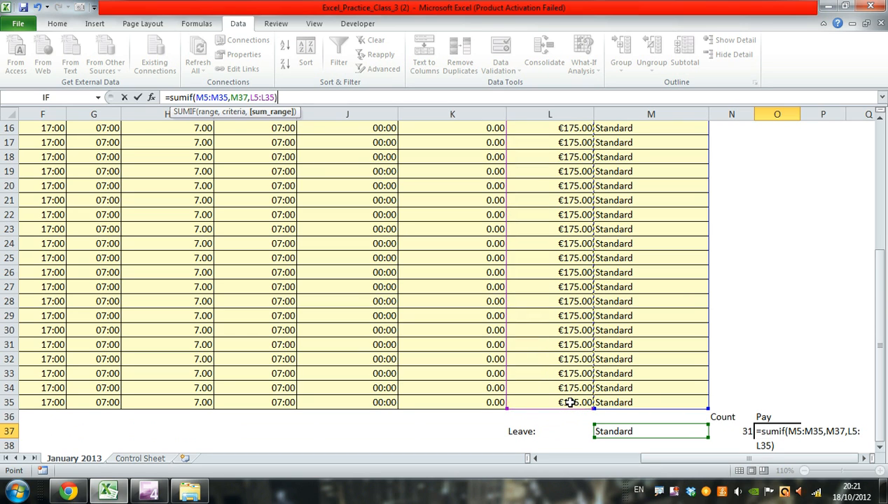
pyautogui.press('Return')
pyautogui.press('Up')
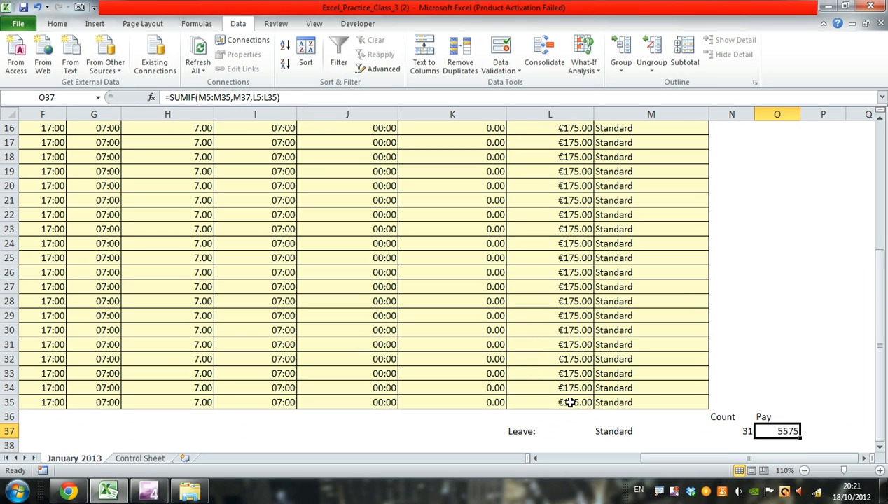
# - Apply the euro Accounting number format to the Pay formula in cell O37
pyautogui.scroll(-1, 856, 417)
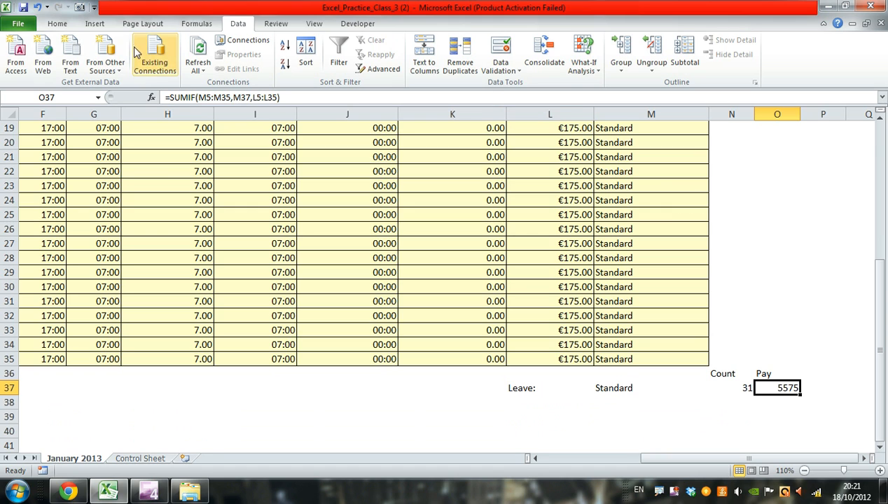
pyautogui.click(58, 24)
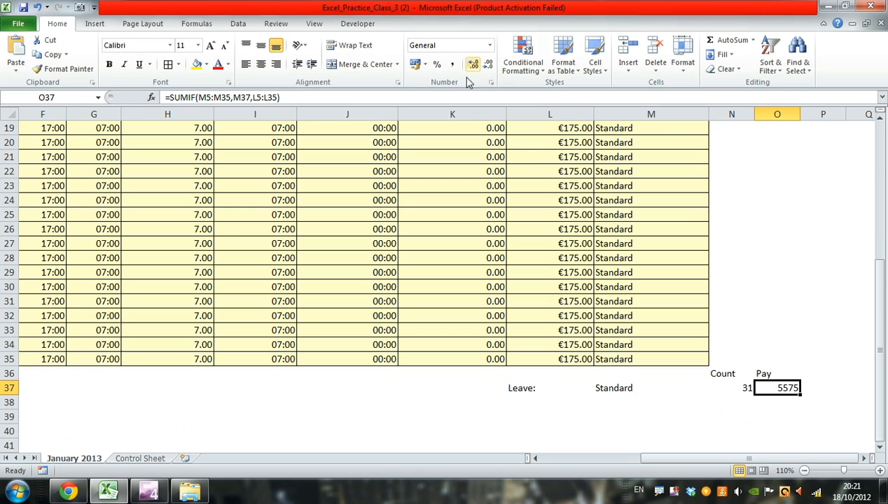
pyautogui.click(674, 73)
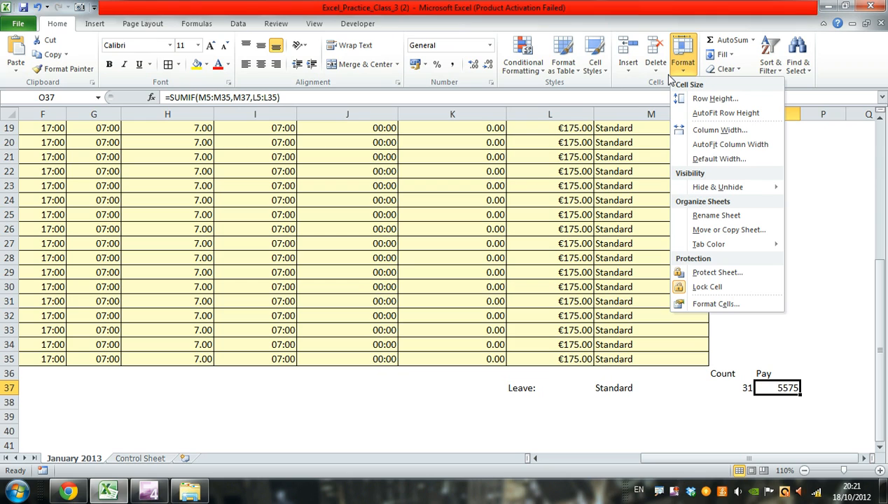
pyautogui.click(653, 84)
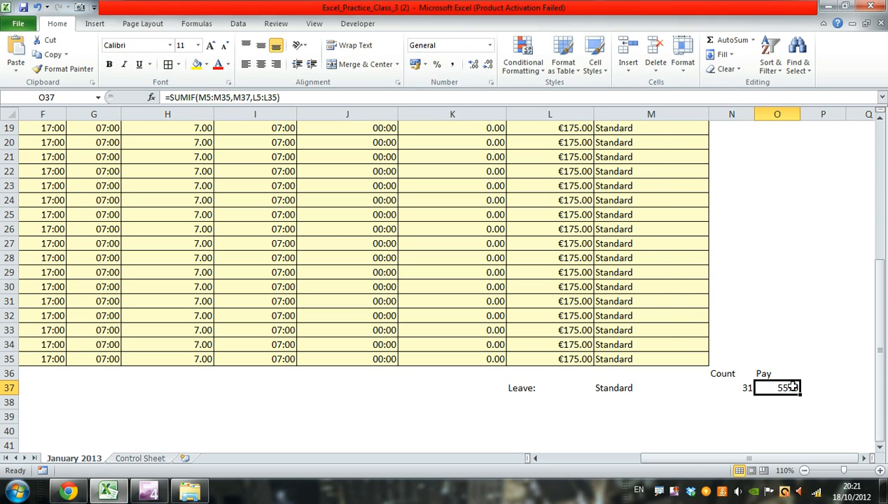
pyautogui.click(414, 64)
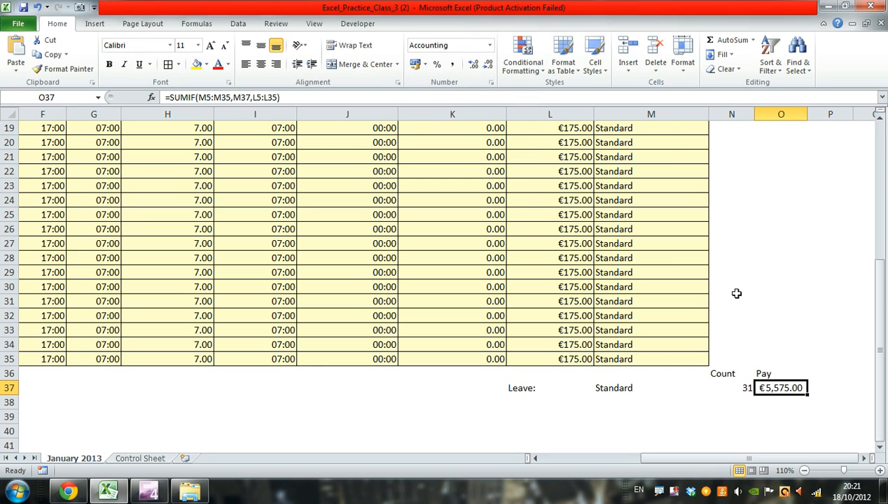
pyautogui.scroll(6, 765, 298)
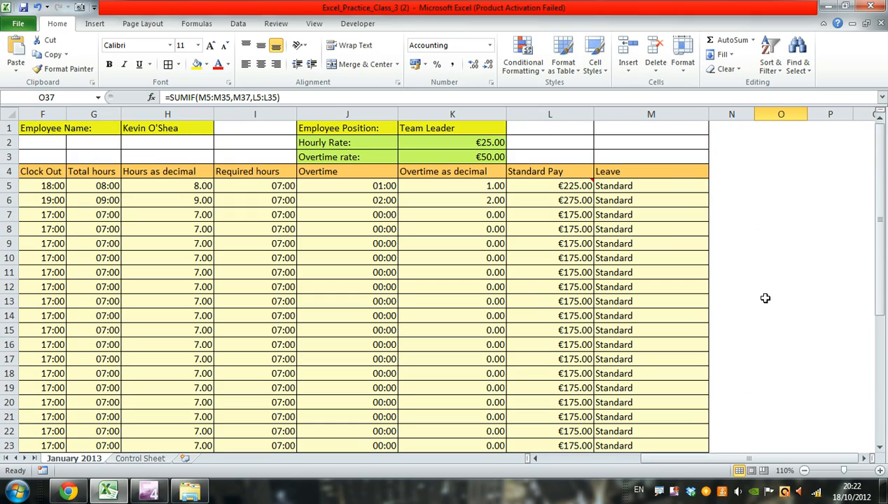
# - Set the leave type for 01 January 2013 in cell M5 to Maternity from its validation list
pyautogui.scroll(-1, 765, 299)
pyautogui.click(805, 471)
pyautogui.click(804, 471)
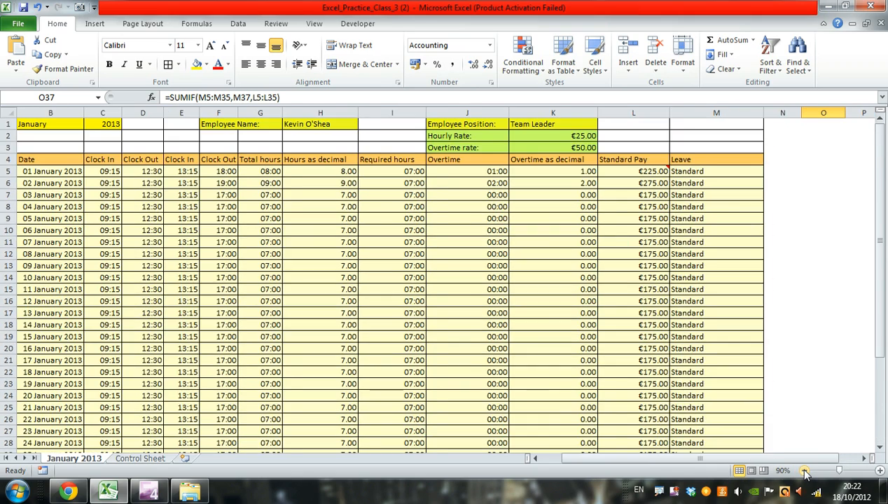
pyautogui.click(804, 472)
pyautogui.click(805, 471)
pyautogui.click(805, 471)
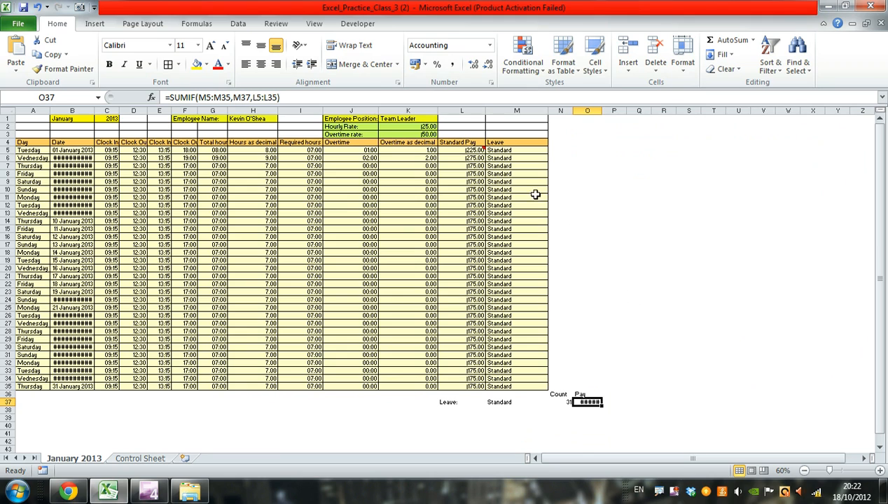
pyautogui.click(530, 152)
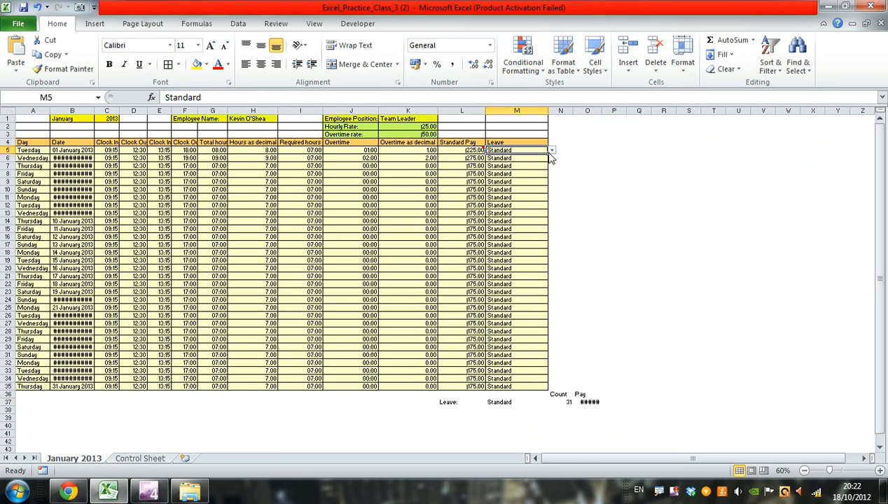
pyautogui.click(552, 151)
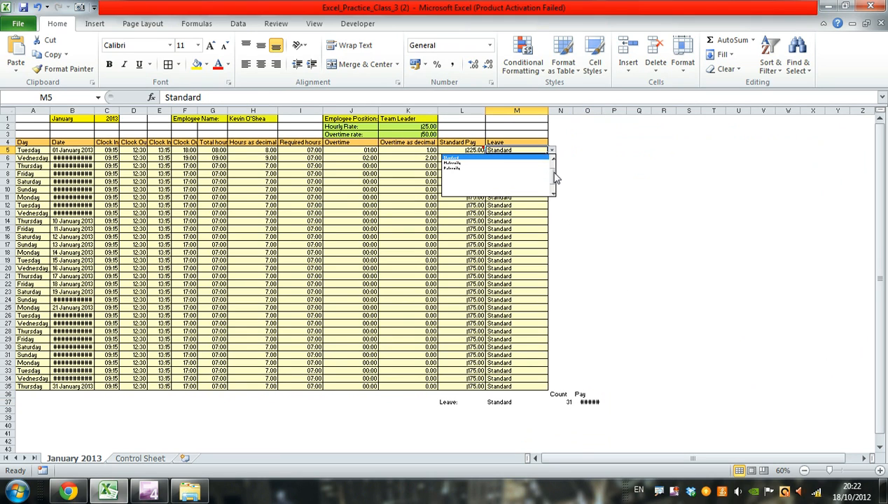
pyautogui.scroll(1, 555, 162)
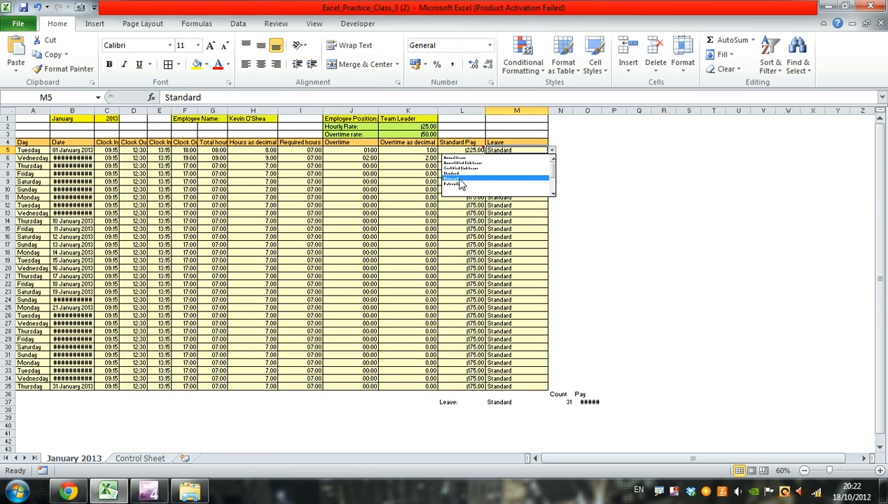
pyautogui.click(461, 180)
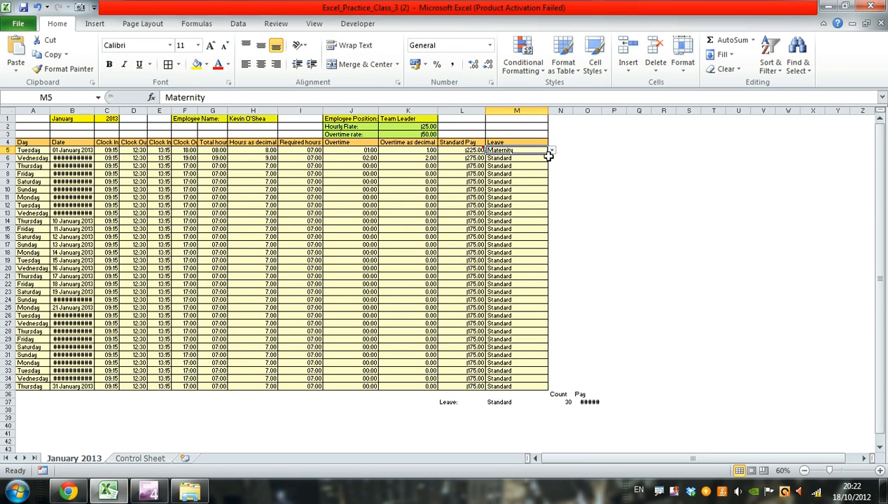
# - Set the leave type for 06 January 2013 in cell M10 to Maternity
pyautogui.click(530, 160)
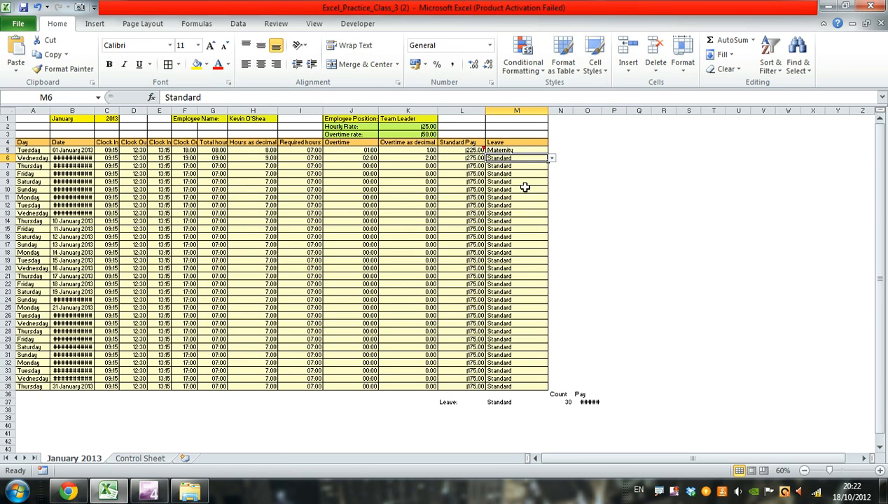
pyautogui.click(525, 189)
pyautogui.click(552, 190)
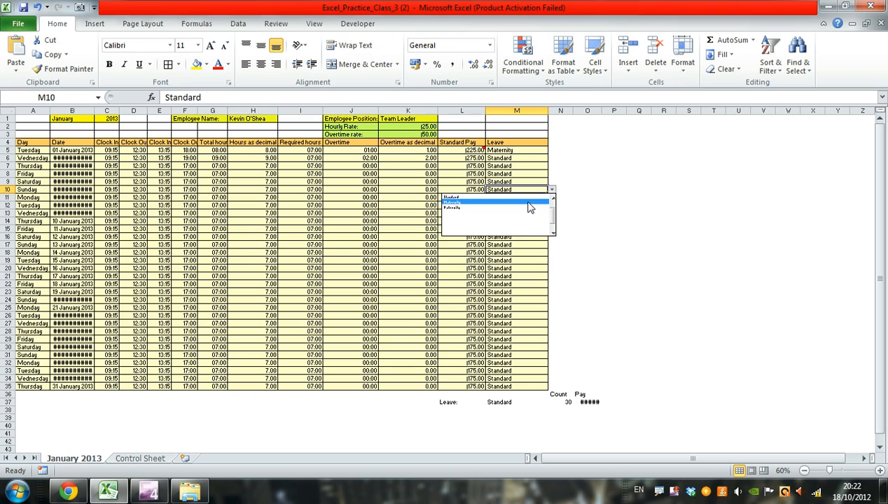
pyautogui.click(530, 203)
# - Set the leave type for 10 January 2013 in cell M14 to Maternity
pyautogui.click(524, 221)
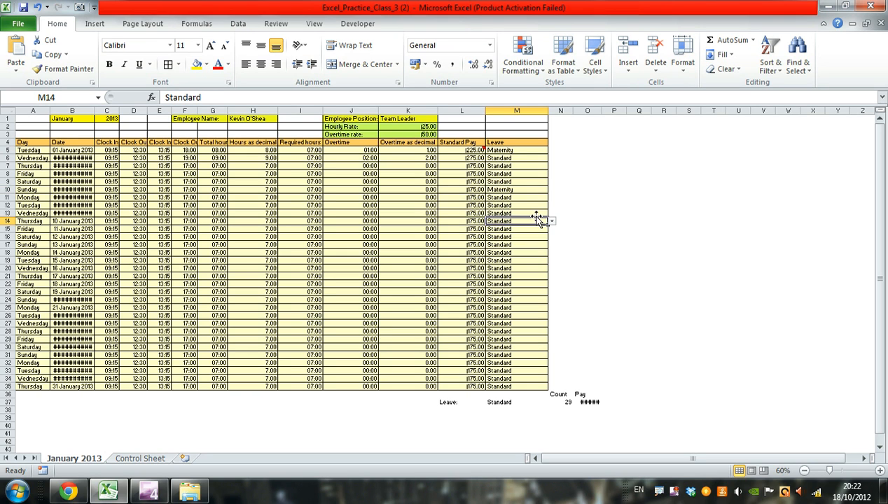
pyautogui.click(880, 471)
pyautogui.click(880, 471)
pyautogui.click(880, 471)
pyautogui.click(880, 472)
pyautogui.scroll(2, 826, 381)
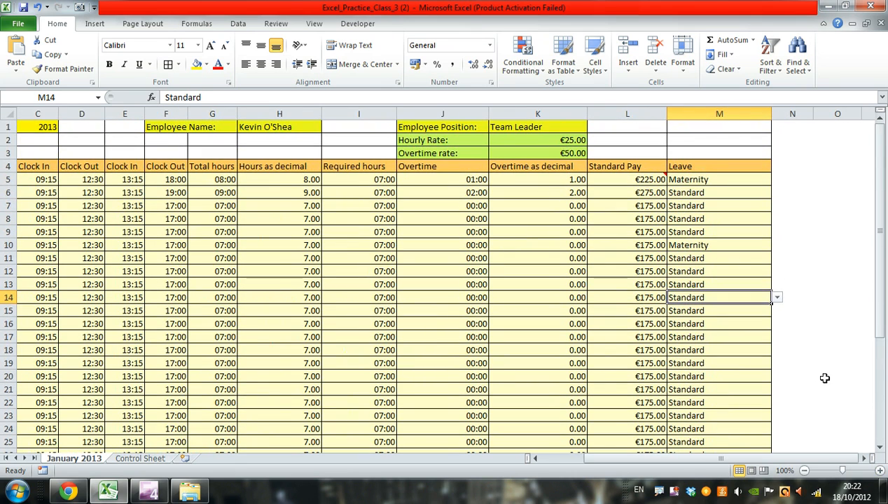
pyautogui.click(776, 298)
pyautogui.click(737, 318)
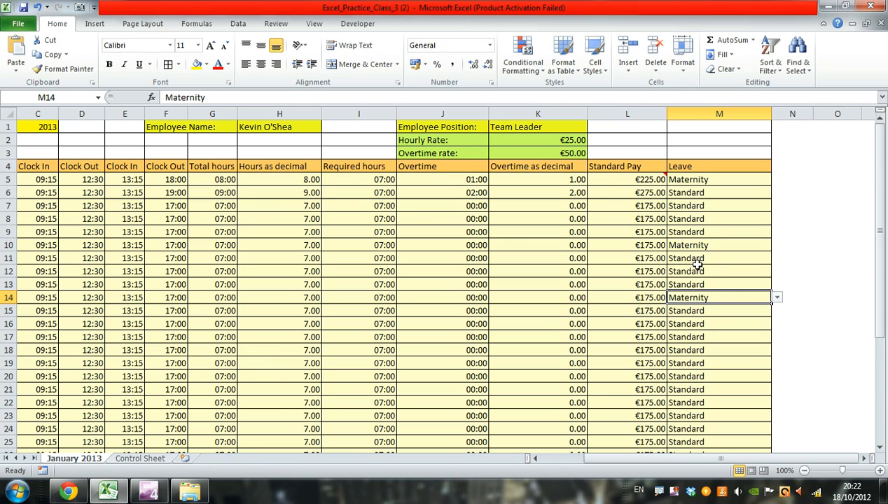
# - Set the leave type for 08 January 2013 in cell M12 to Maternity
pyautogui.click(719, 272)
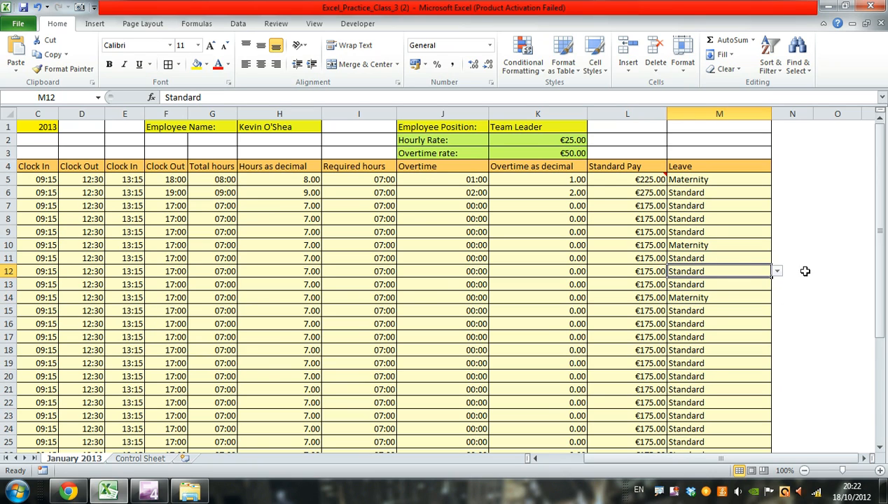
pyautogui.click(776, 271)
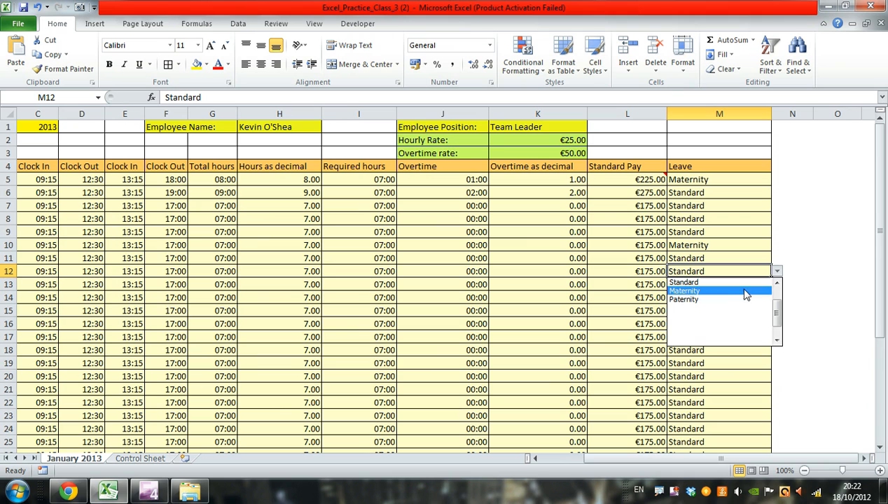
pyautogui.click(741, 291)
# - Choose Maternity as the leave type in summary cell M37 to update the count and pay formulas
pyautogui.scroll(-8, 847, 355)
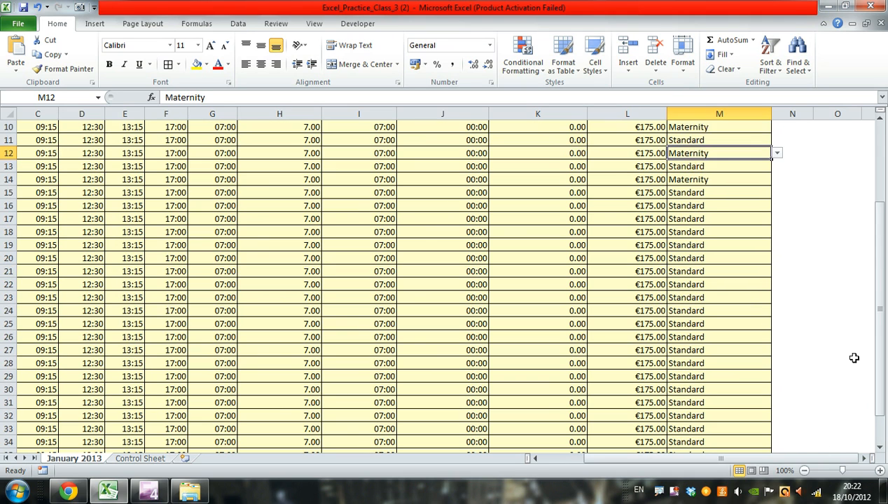
pyautogui.click(863, 458)
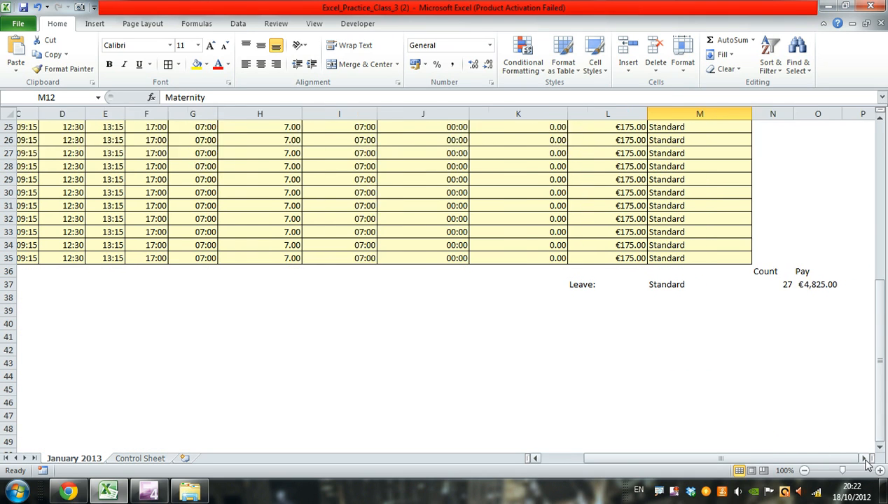
pyautogui.click(524, 284)
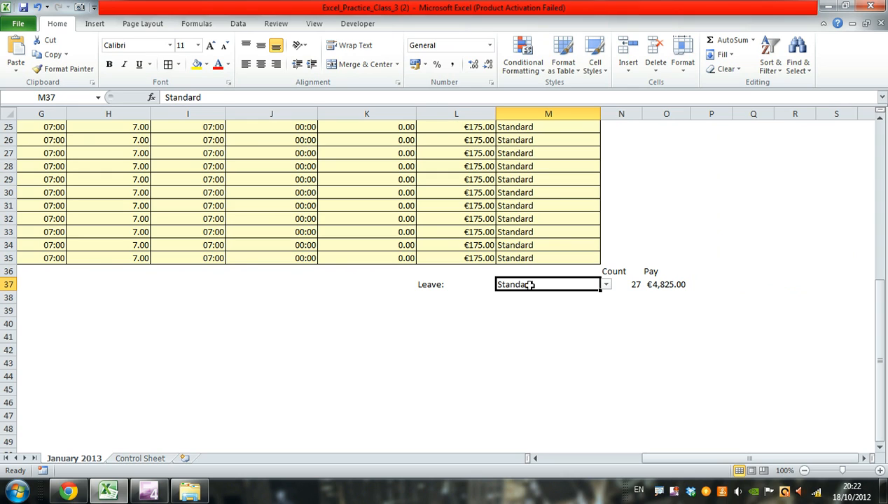
pyautogui.click(605, 284)
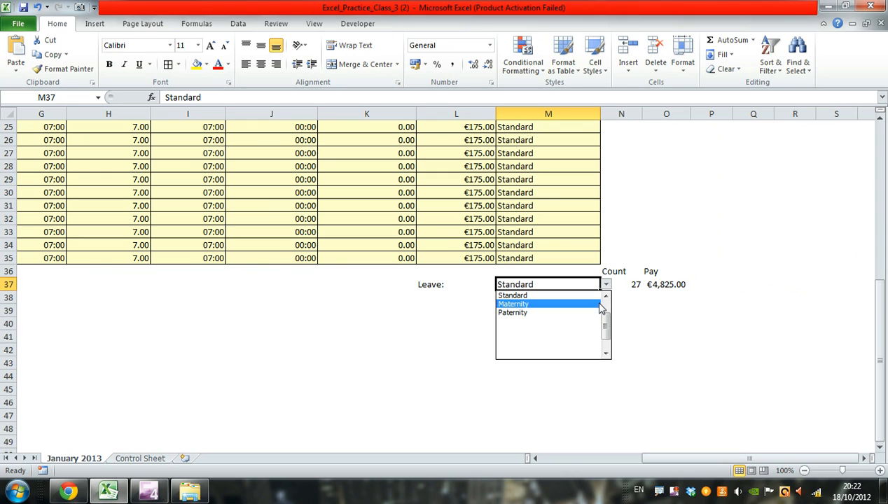
pyautogui.click(560, 304)
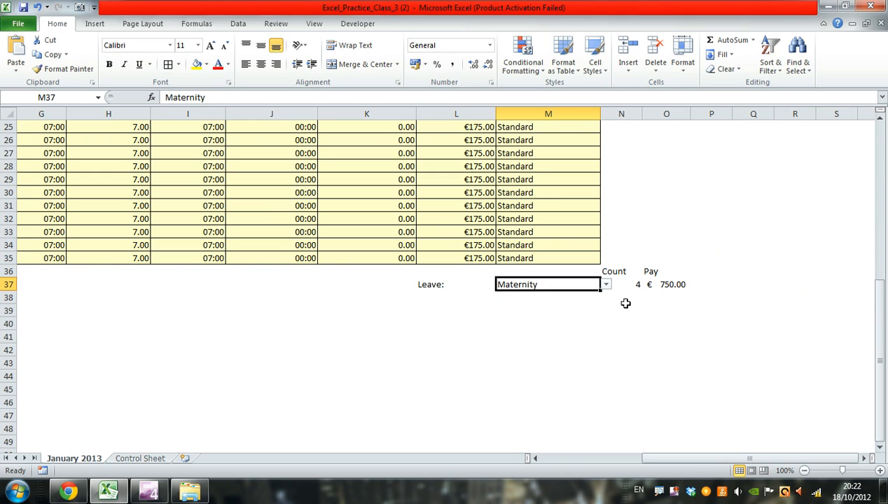
pyautogui.click(708, 285)
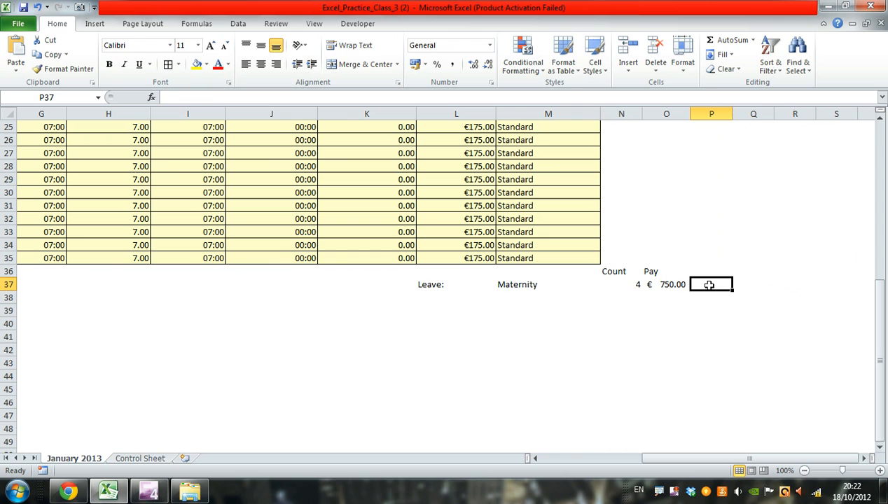
# - Enter the label "Sick on Monday:" in cell L38 below the Leave label and select the adjacent cell M38
pyautogui.click(557, 457)
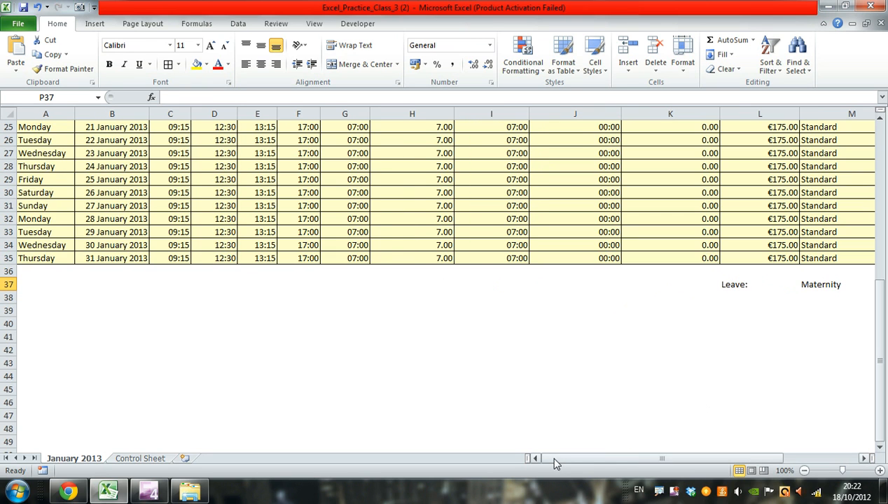
pyautogui.scroll(4, 616, 417)
pyautogui.scroll(-2, 621, 418)
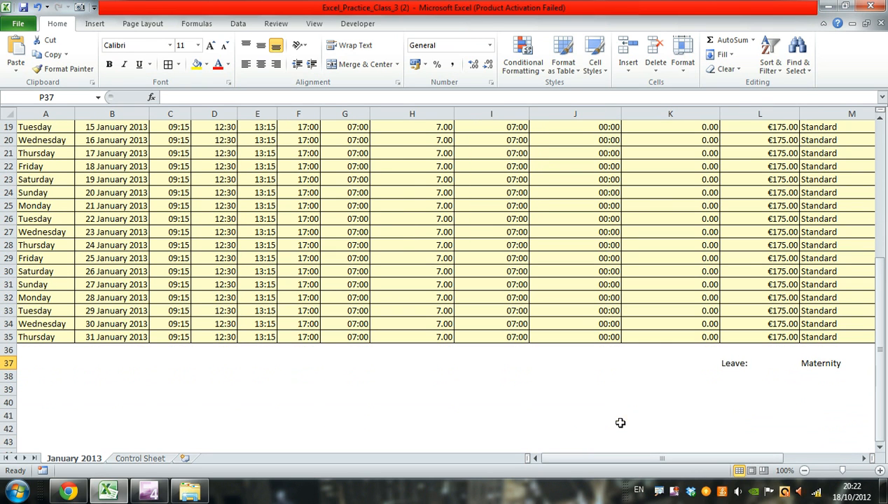
pyautogui.click(864, 458)
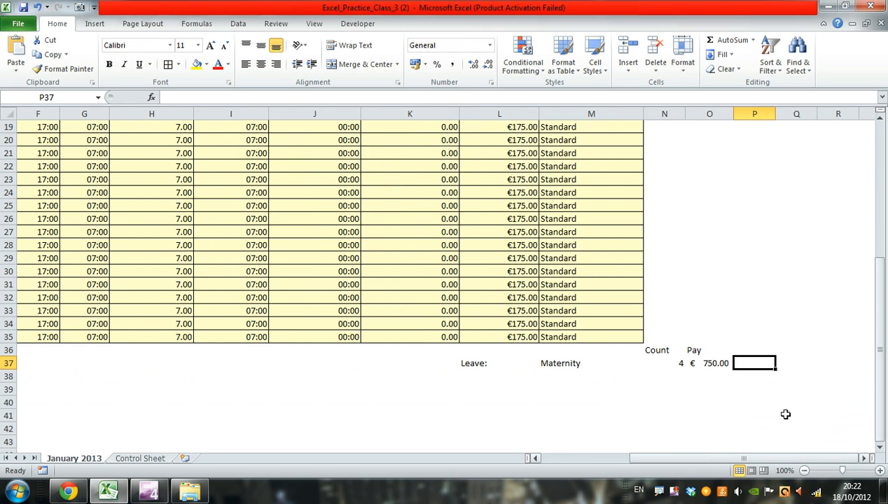
pyautogui.press('Down')
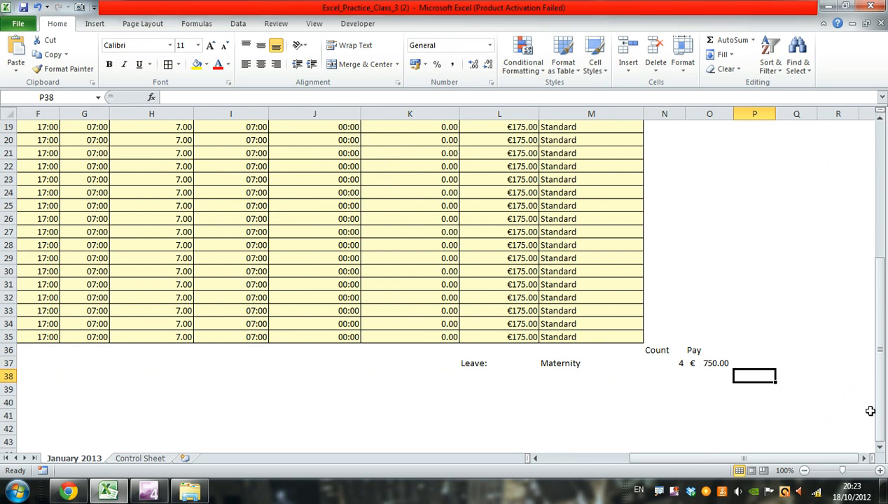
pyautogui.press('Left')
pyautogui.press('Left')
pyautogui.press('Left')
pyautogui.press('Left')
pyautogui.press('Left')
pyautogui.press('Right')
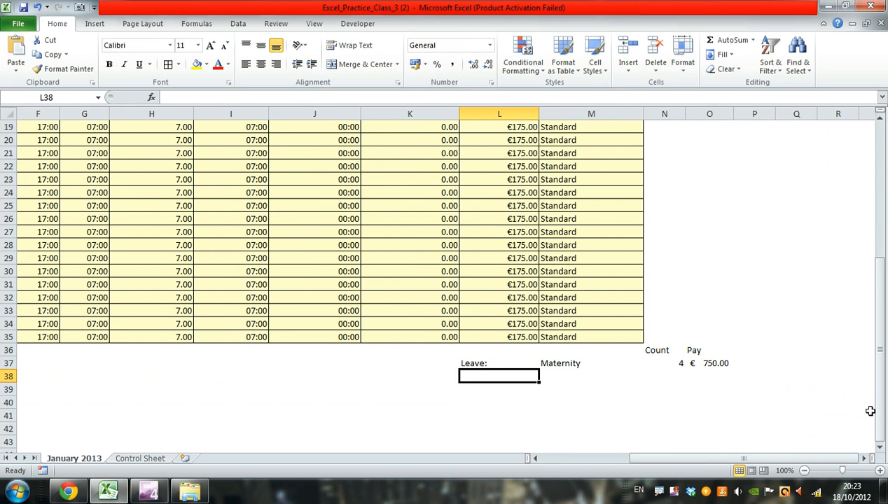
pyautogui.press('Right')
pyautogui.press('Left')
pyautogui.write('Si')
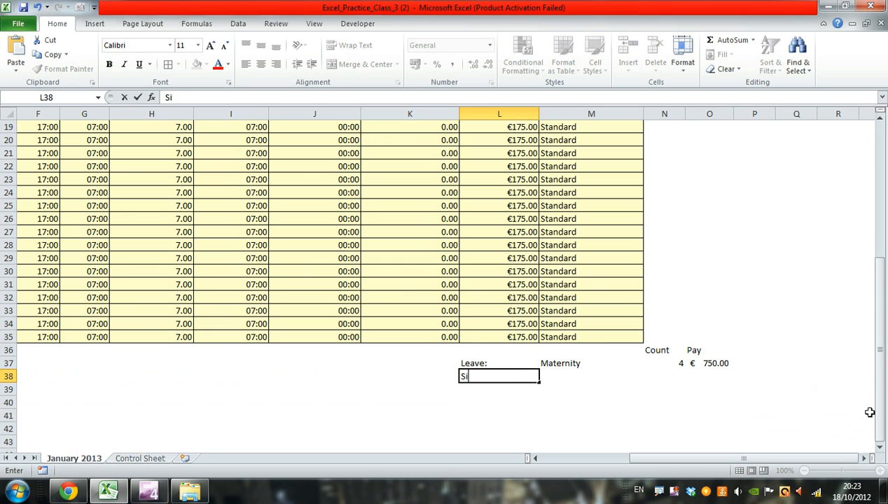
pyautogui.write('ck on M')
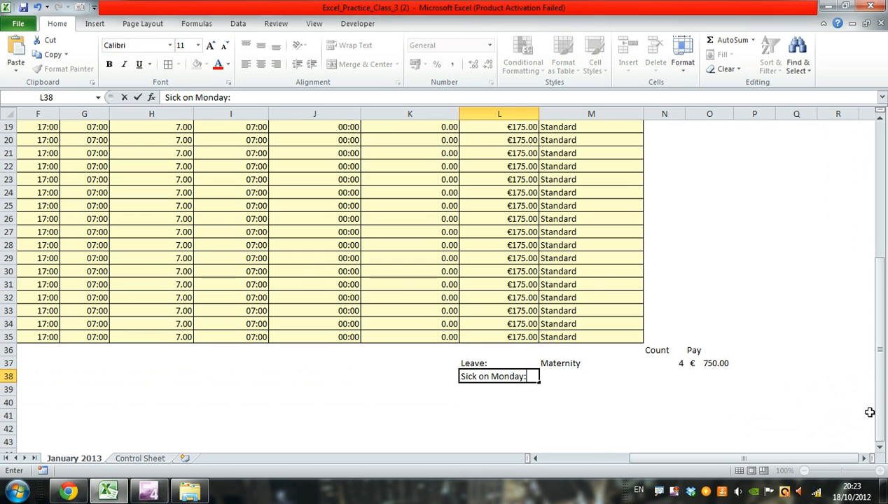
pyautogui.write('onday:')
pyautogui.press('Return')
pyautogui.press('Up')
pyautogui.press('Right')
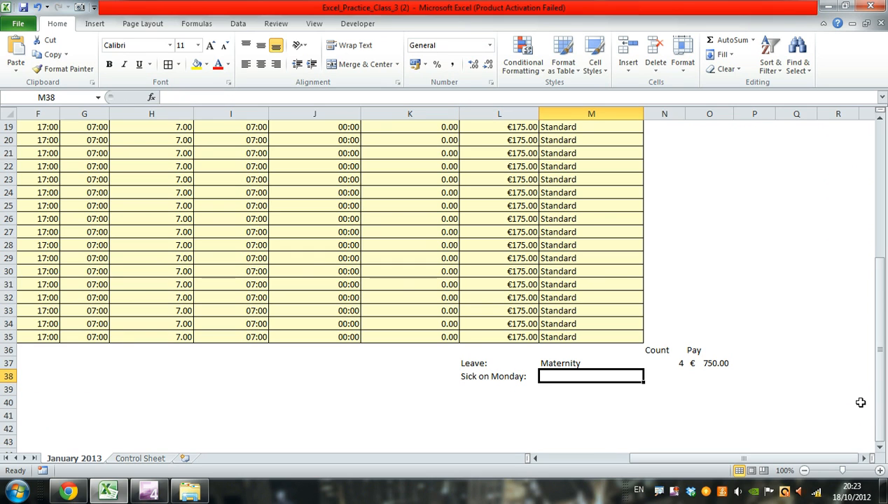
# - Change the leave type for 01 January 2013 in cell M5 to Certified Sick Leave
pyautogui.moveTo(879, 383); pyautogui.dragTo(880, 277)
pyautogui.click(564, 166)
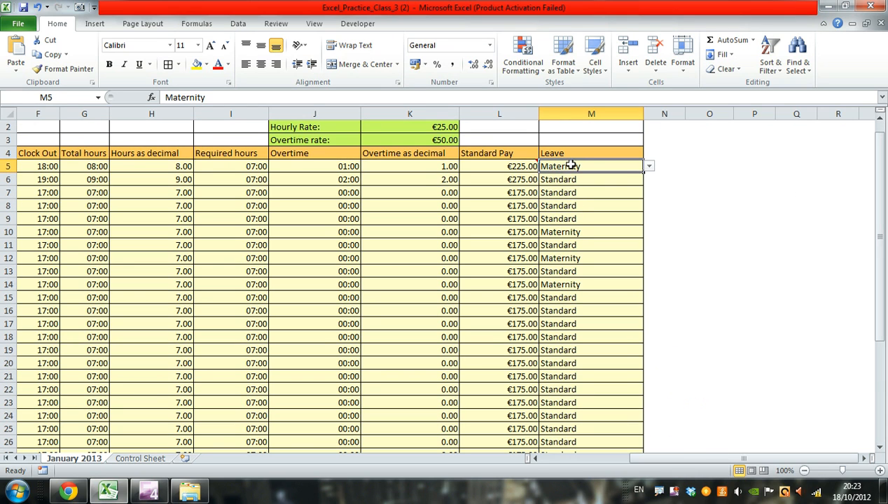
pyautogui.click(649, 167)
pyautogui.scroll(2, 648, 186)
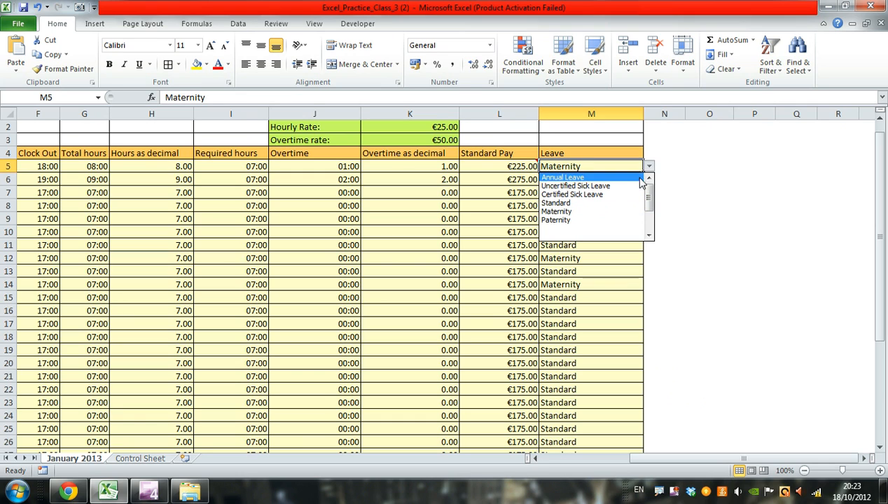
pyautogui.click(604, 196)
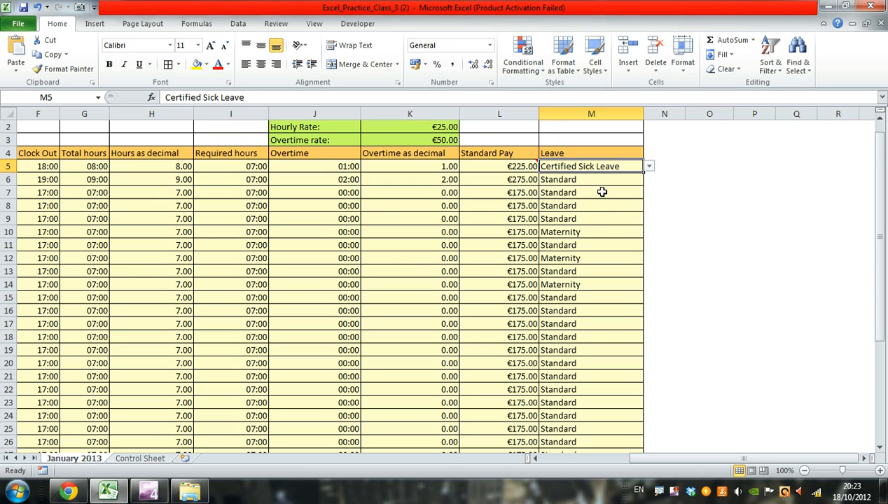
# - Examine the summary rows below the timesheet and compare the Day column with the Leave column
pyautogui.moveTo(879, 205); pyautogui.dragTo(878, 352)
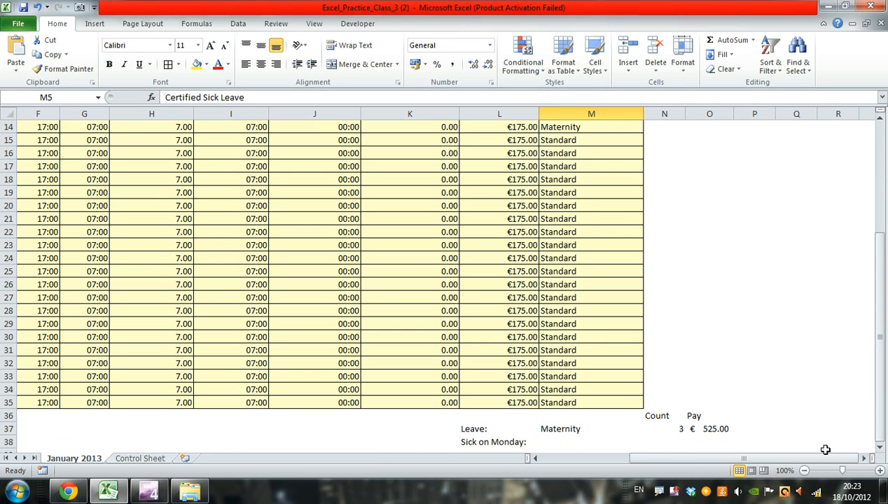
pyautogui.click(881, 448)
pyautogui.click(881, 449)
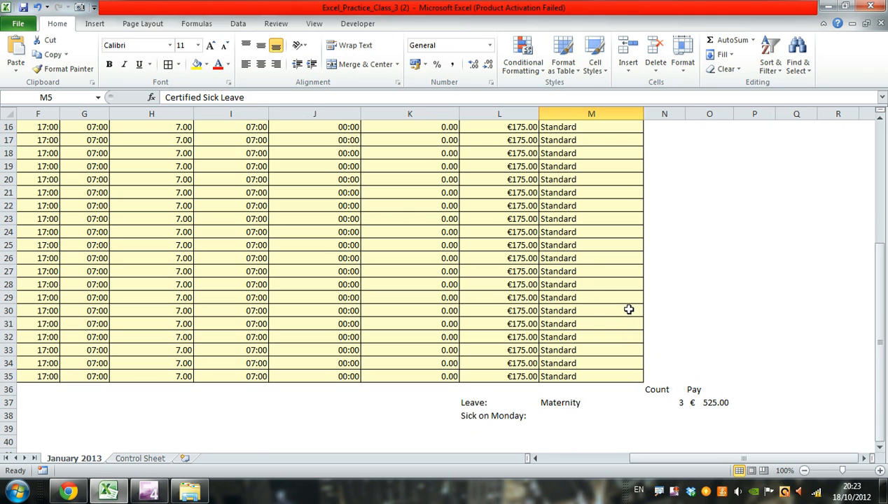
pyautogui.scroll(5, 628, 301)
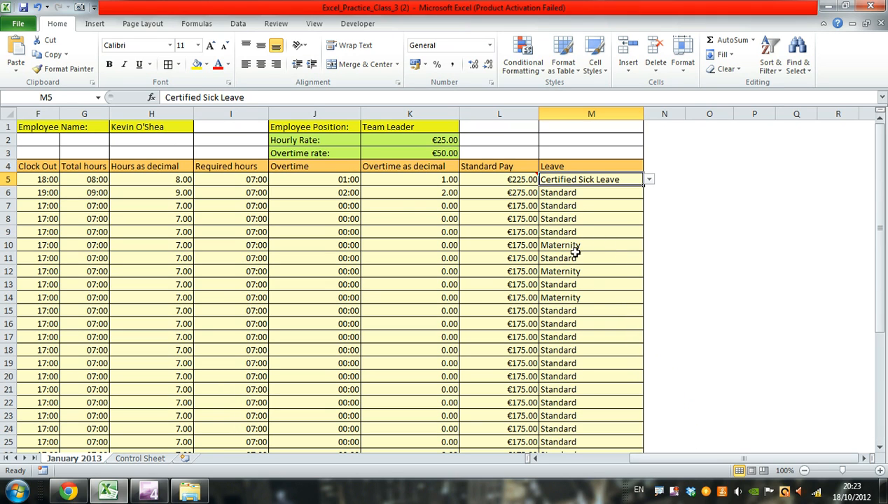
pyautogui.click(536, 459)
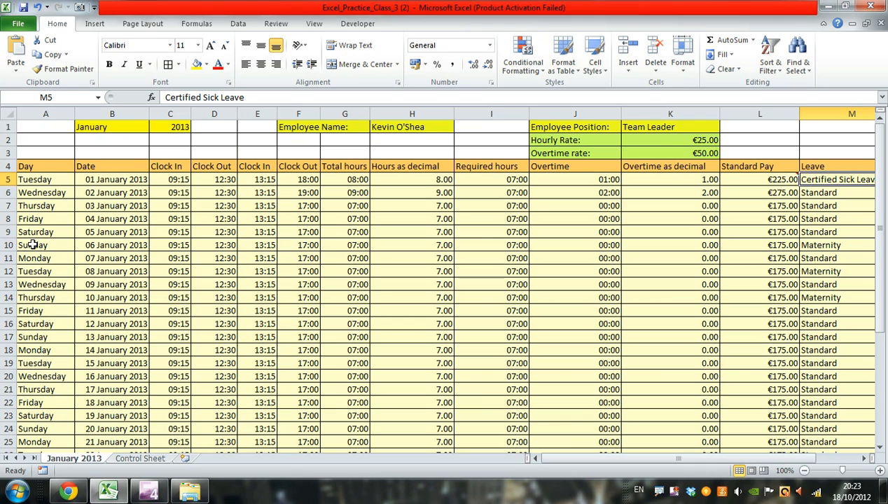
pyautogui.click(880, 448)
pyautogui.click(880, 448)
pyautogui.click(880, 448)
pyautogui.click(880, 449)
# - Examine the empty Count and Pay cells, N38 and O38, in the Sick on Monday row below the timesheet
pyautogui.click(880, 448)
pyautogui.click(881, 448)
pyautogui.click(880, 448)
pyautogui.click(880, 448)
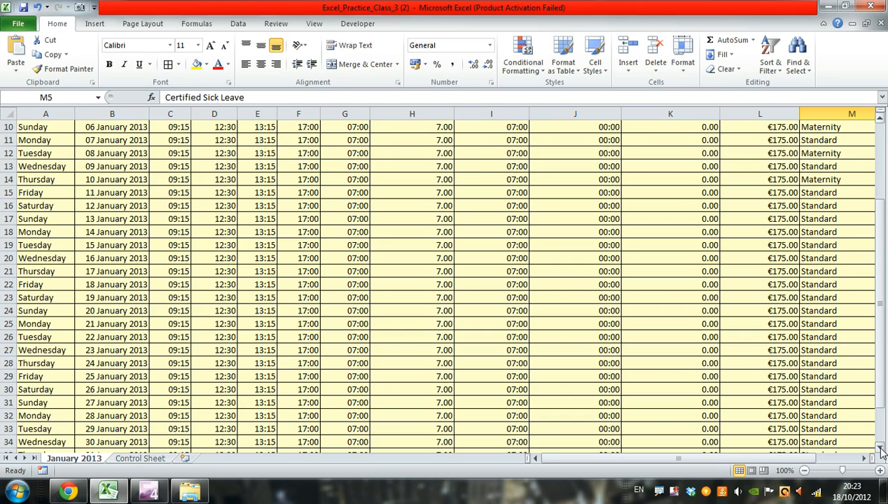
pyautogui.click(880, 448)
pyautogui.click(880, 448)
pyautogui.click(881, 449)
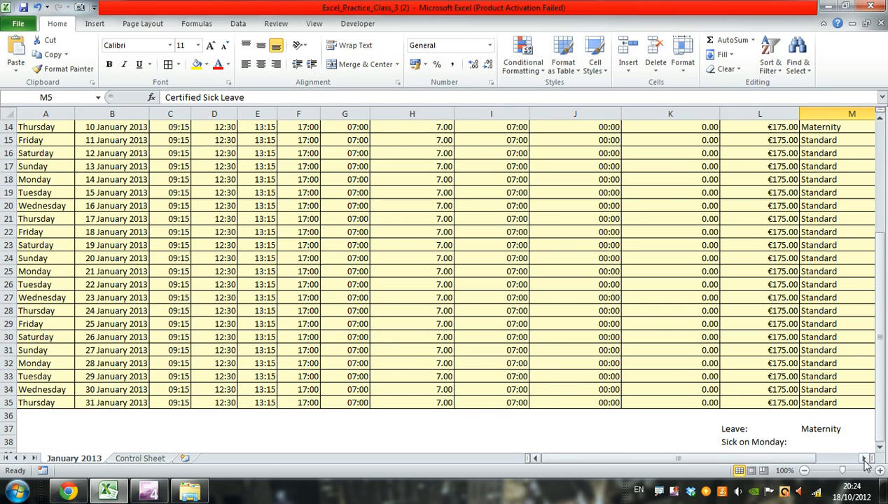
pyautogui.click(864, 458)
pyautogui.click(864, 458)
pyautogui.click(864, 458)
pyautogui.click(864, 458)
pyautogui.scroll(-2, 833, 396)
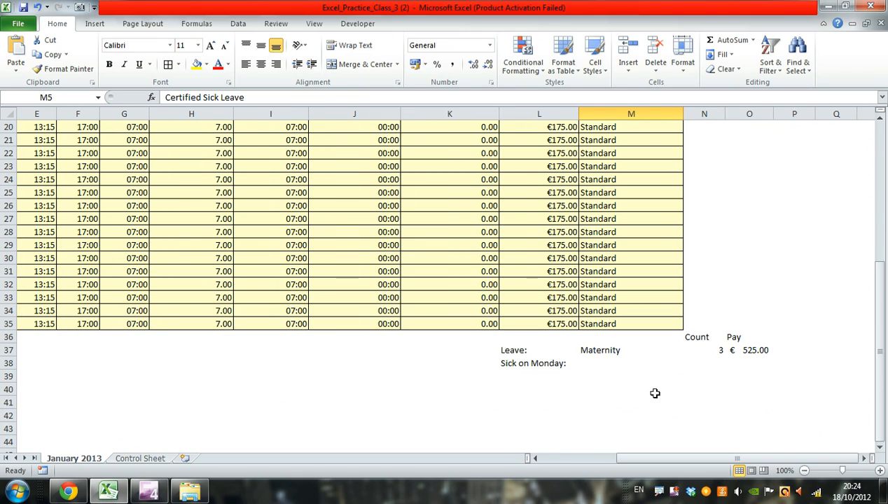
pyautogui.click(712, 363)
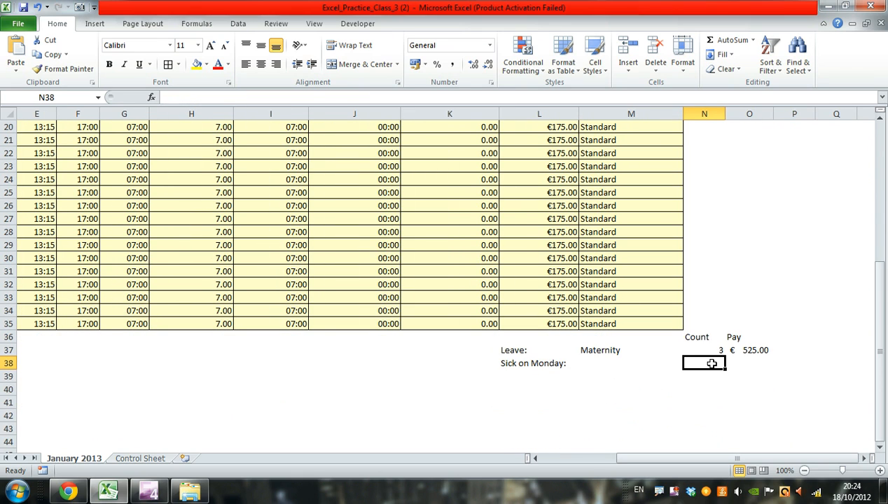
pyautogui.click(753, 360)
pyautogui.click(709, 362)
pyautogui.click(740, 362)
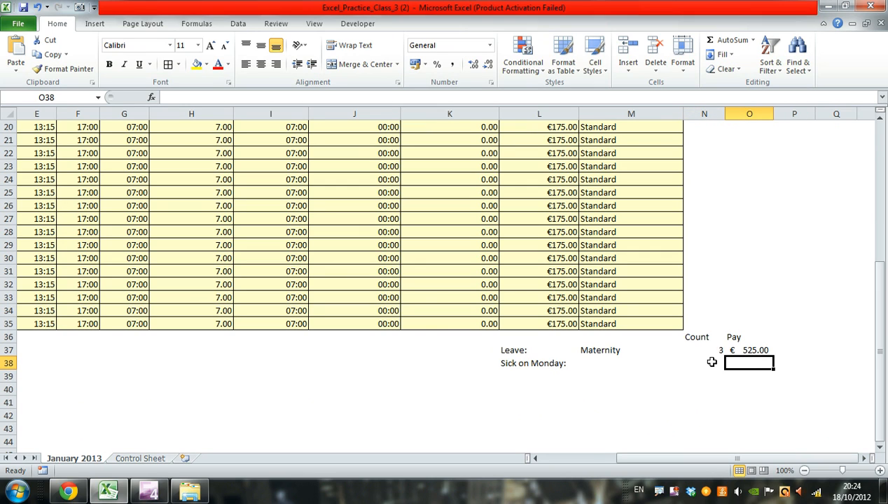
pyautogui.click(704, 363)
pyautogui.click(755, 359)
pyautogui.click(697, 359)
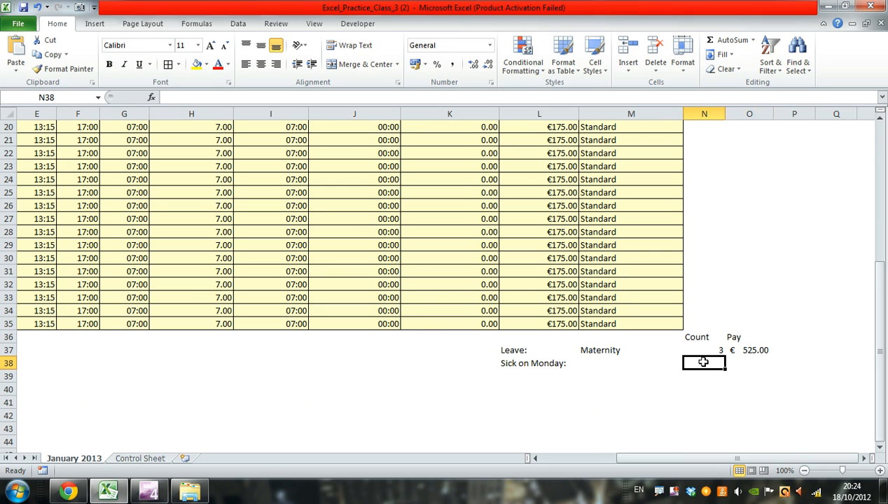
pyautogui.click(739, 361)
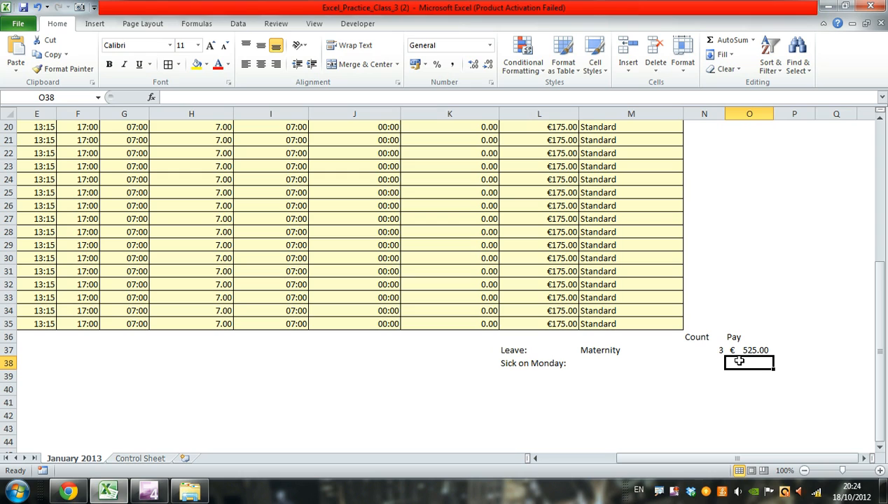